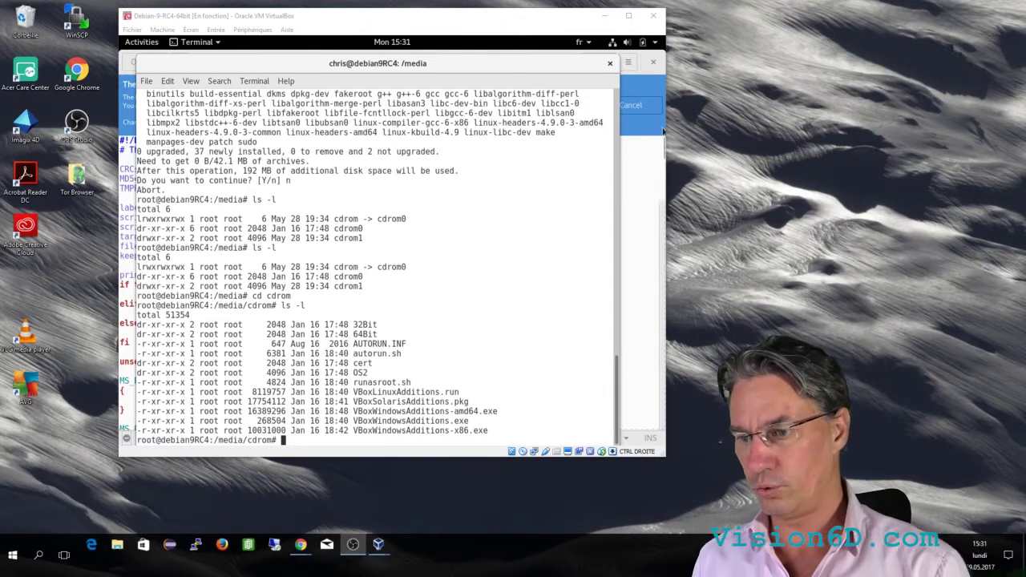
Try to insert the Guest Additions CD image into the virtual machine
{"action": "left_click", "coordinate": [252, 29]}
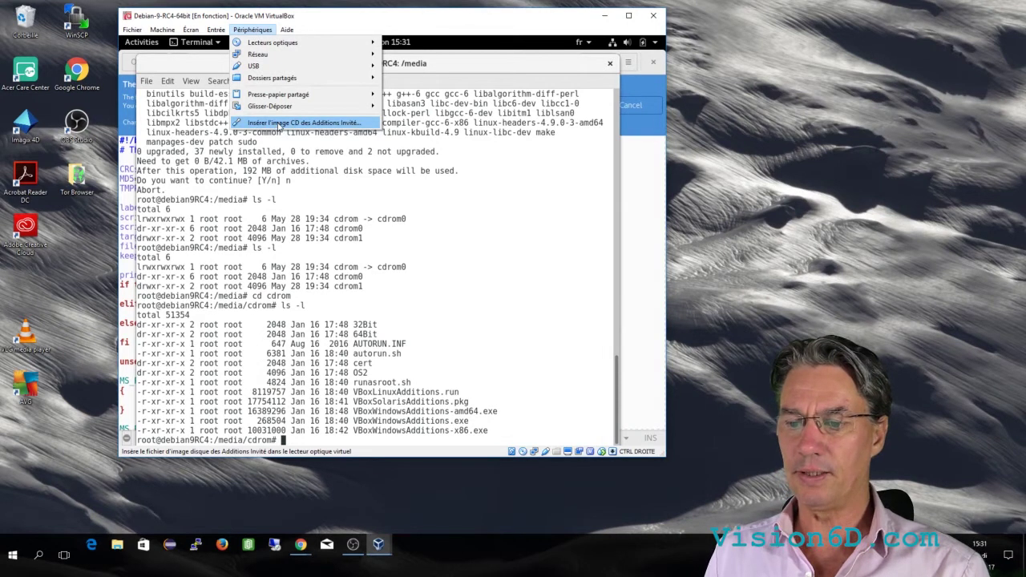
{"action": "left_click", "coordinate": [280, 124]}
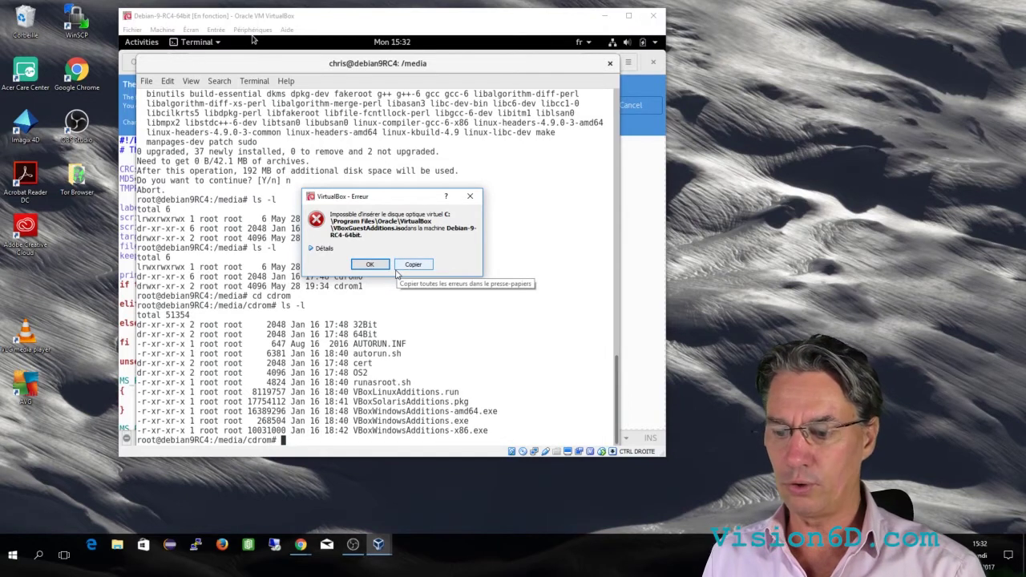
{"action": "left_click", "coordinate": [369, 264]}
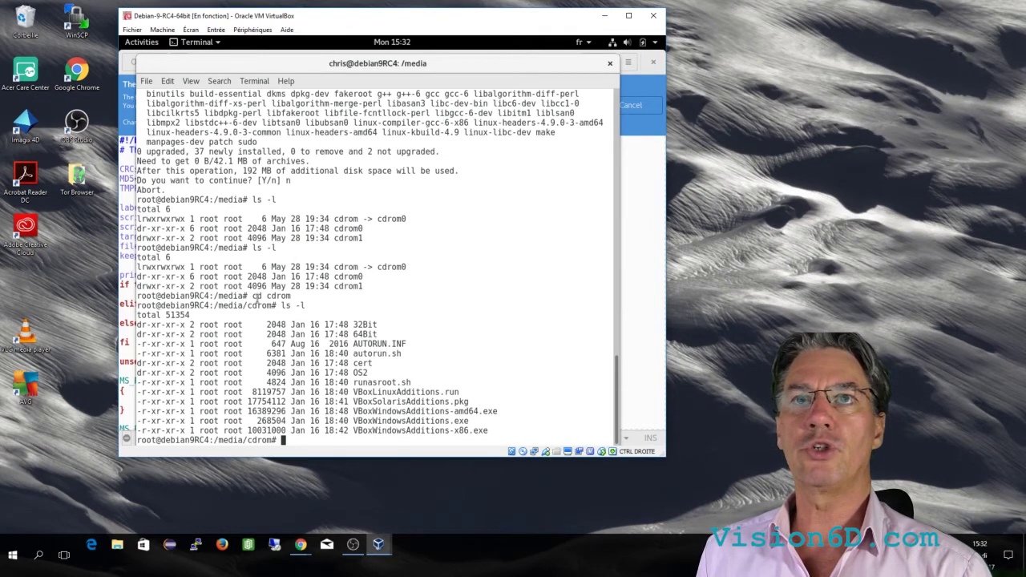
Review the cd cdrom and ls -l commands and the VBoxLinuxAdditions.run entry in the terminal listing
{"action": "left_click_drag", "start_coordinate": [252, 296], "coordinate": [298, 297]}
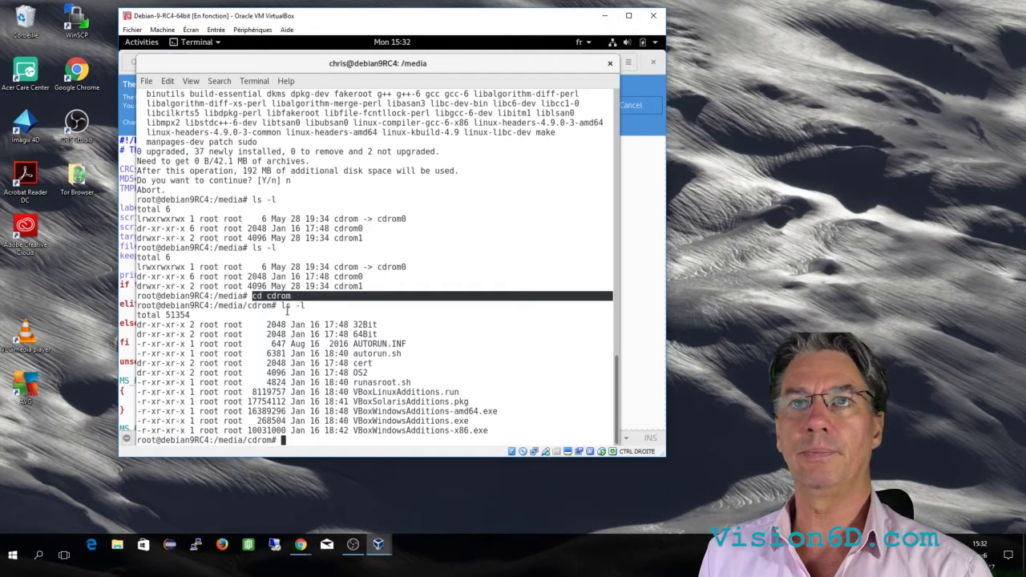
{"action": "left_click_drag", "start_coordinate": [281, 305], "coordinate": [310, 306]}
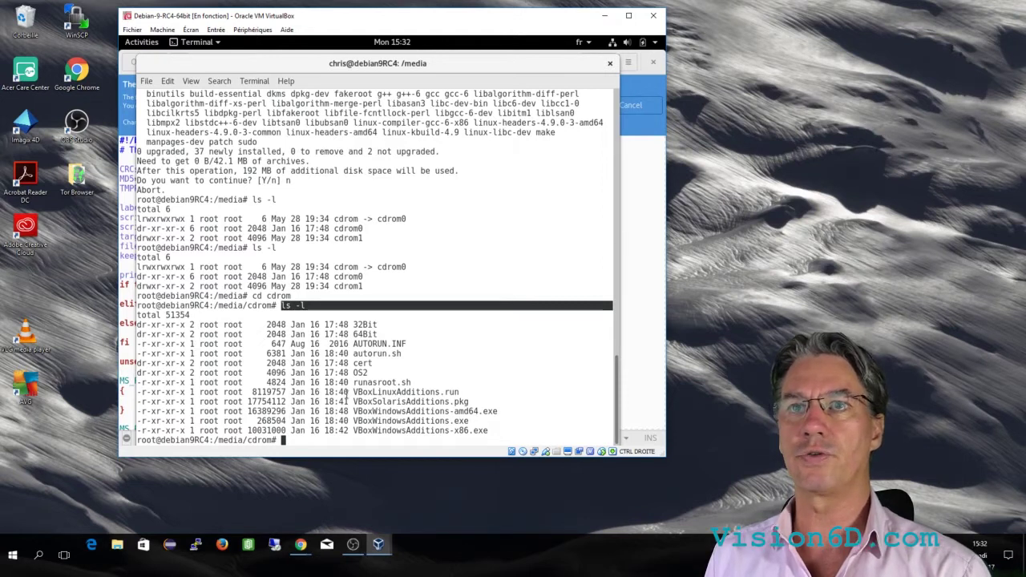
{"action": "left_click_drag", "start_coordinate": [348, 392], "coordinate": [354, 392]}
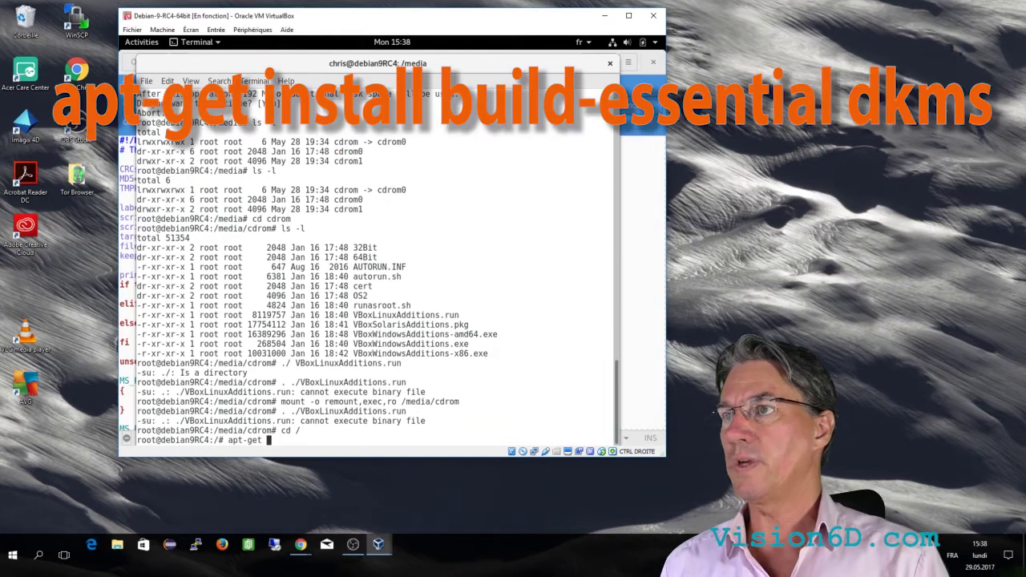
Try to install the build-essential and dkms packages with apt-get, reviewing the linux-headers-4.9.0-3-common dependency and accepting the installation
{"action": "type", "text": "install buil"}
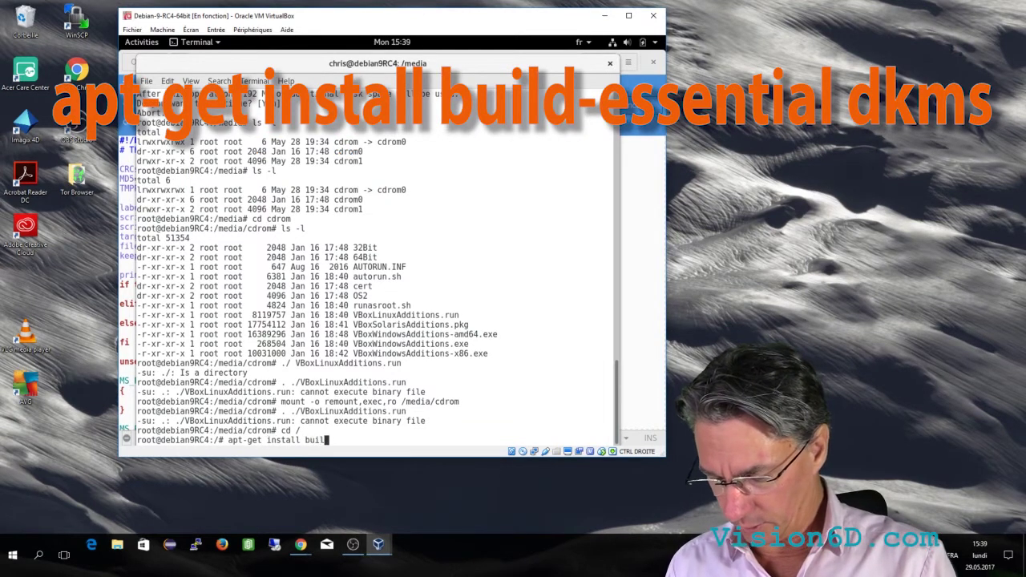
{"action": "type", "text": "d-esse"}
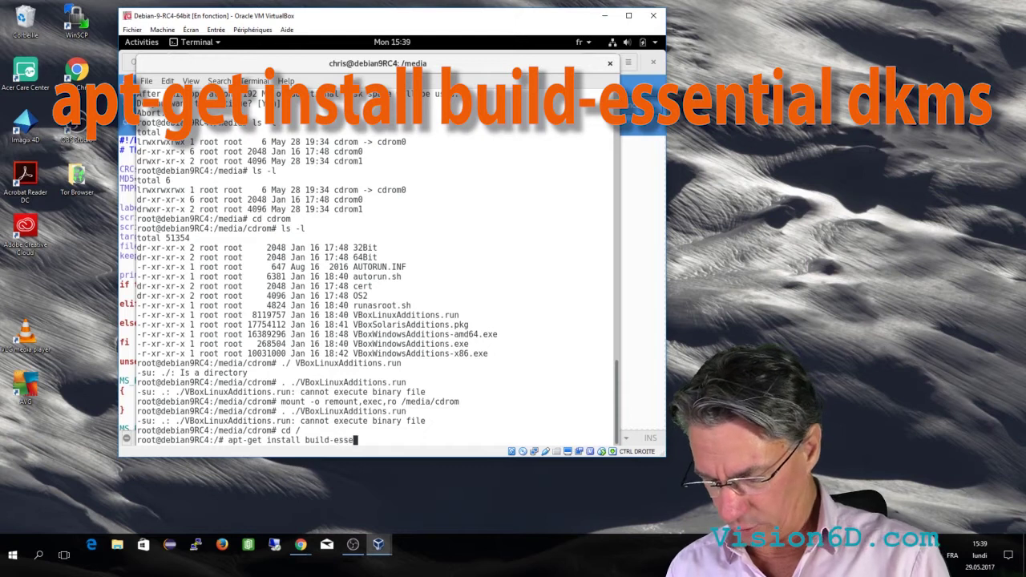
{"action": "type", "text": "ntial "}
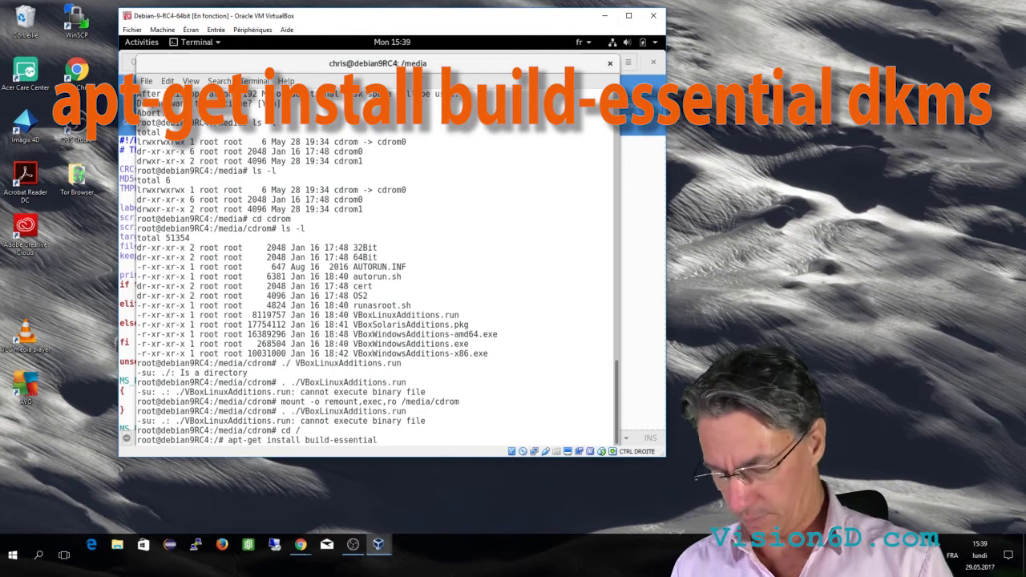
{"action": "type", "text": "dkms"}
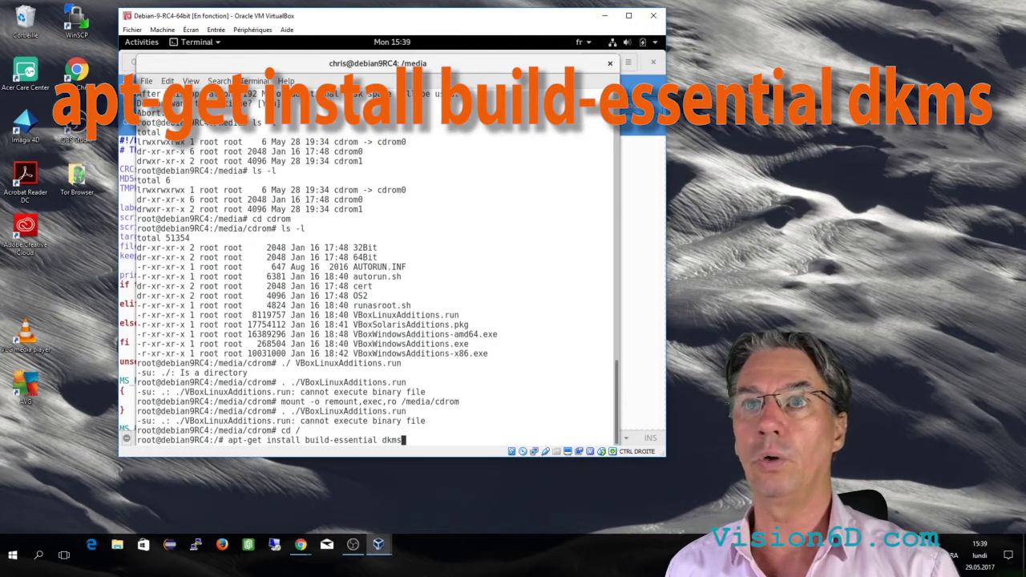
{"action": "key", "text": "Return"}
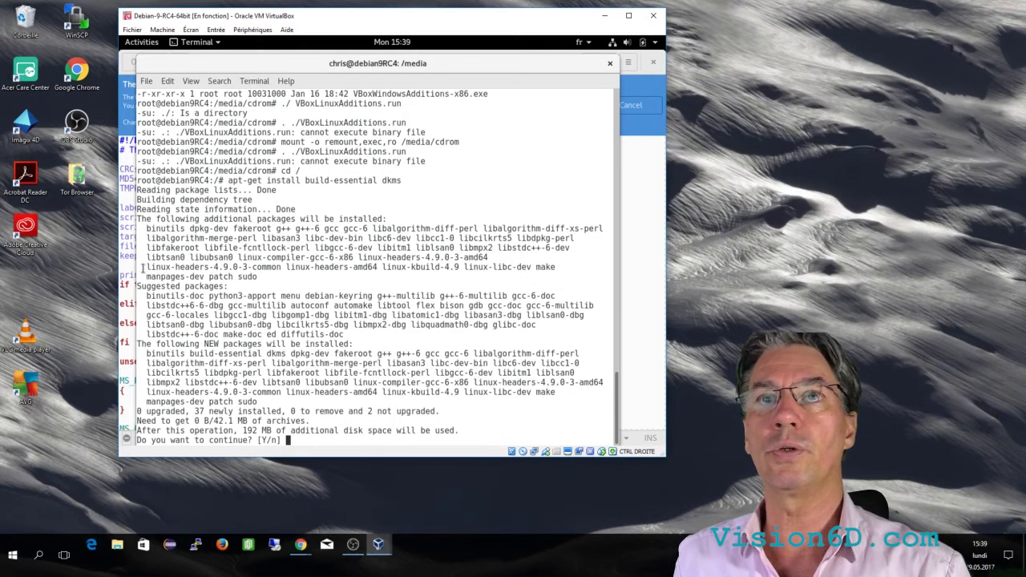
{"action": "left_click_drag", "start_coordinate": [148, 268], "coordinate": [282, 269]}
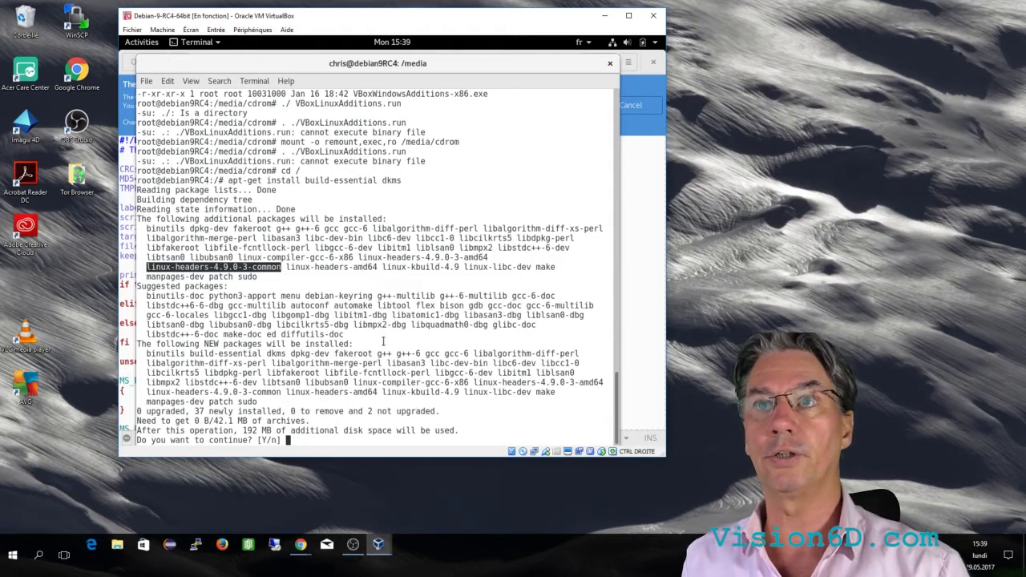
{"action": "left_click", "coordinate": [360, 429]}
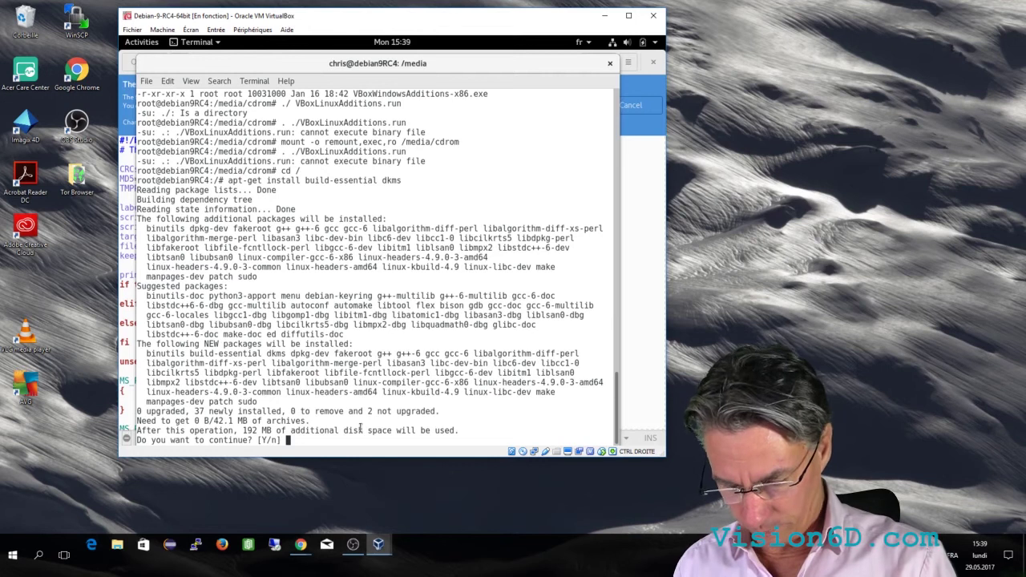
{"action": "type", "text": "Y"}
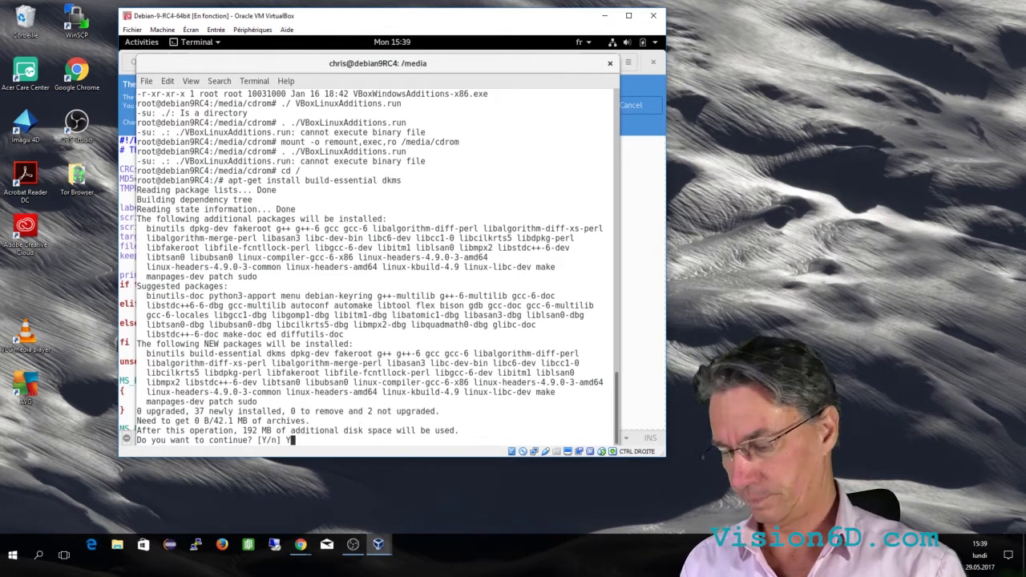
{"action": "key", "text": "Return"}
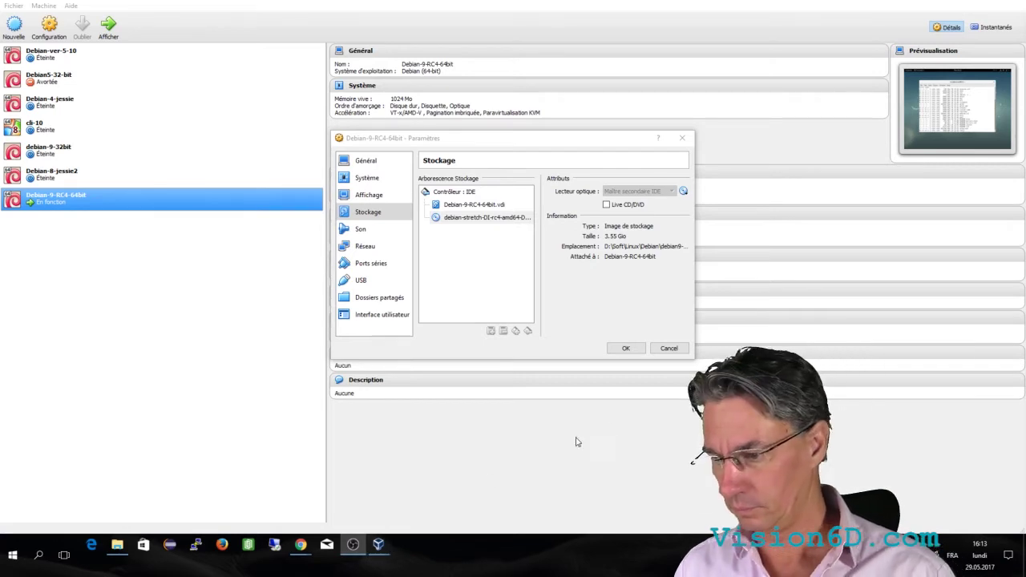
Leave the Debian-9-RC4-64bit storage settings without saving and minimize the manager window to return to the virtual machine
{"action": "left_click", "coordinate": [668, 348]}
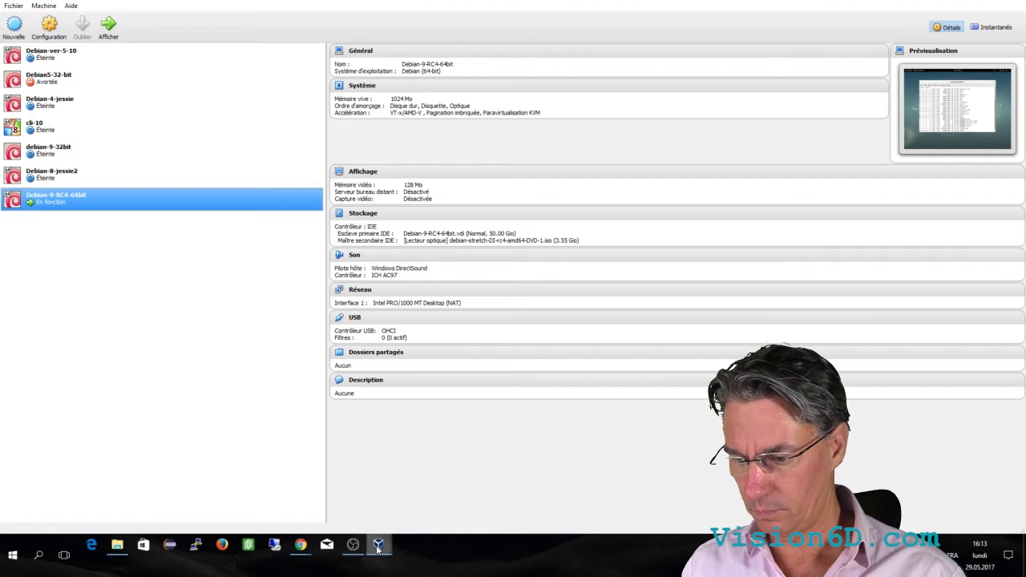
{"action": "mouse_move", "coordinate": [378, 548]}
{"action": "right_click", "coordinate": [359, 515]}
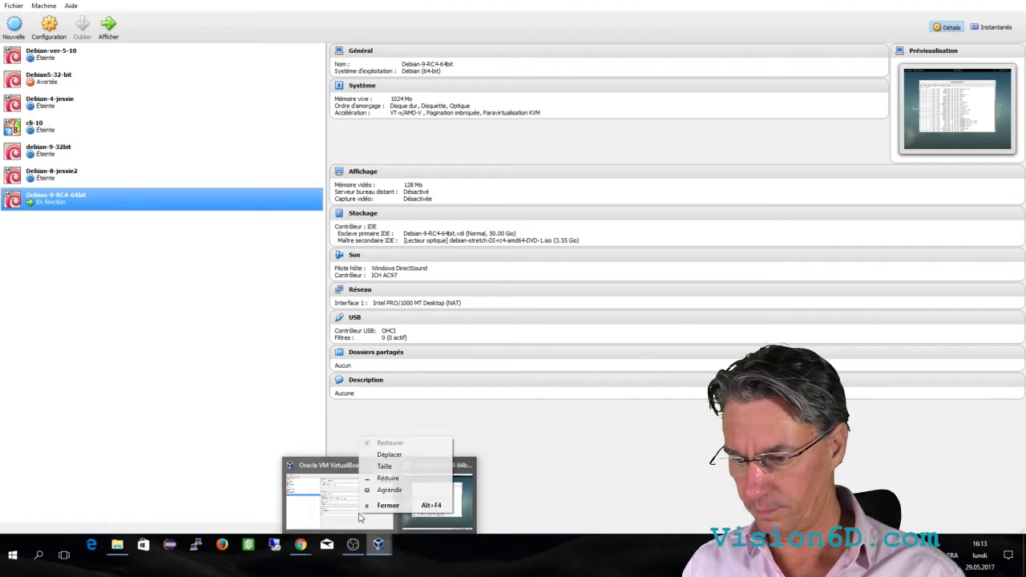
{"action": "left_click", "coordinate": [387, 478]}
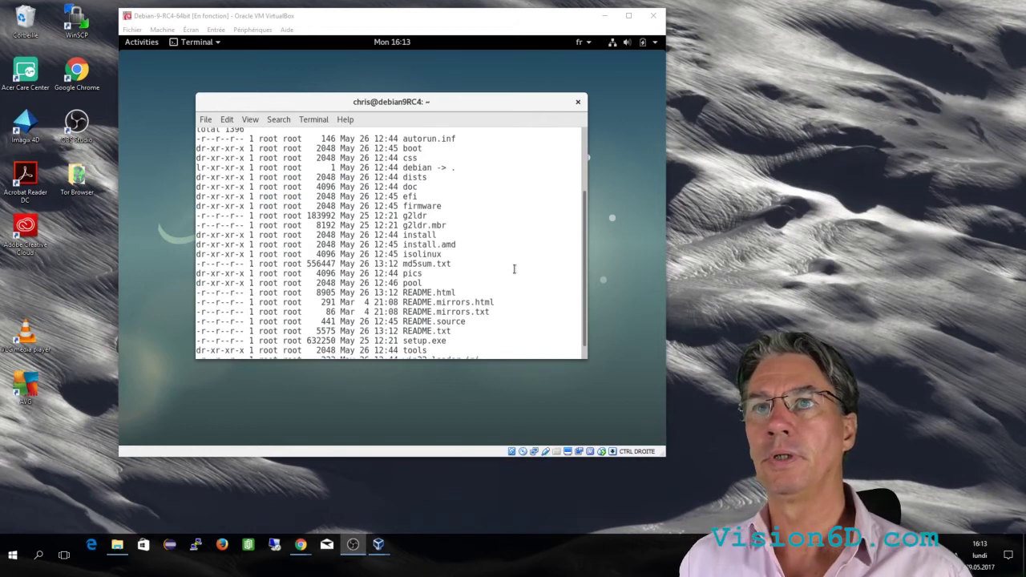
List the contents of /media and of its cdrom0 directory in long format
{"action": "key", "text": "Return"}
{"action": "key", "text": "Return"}
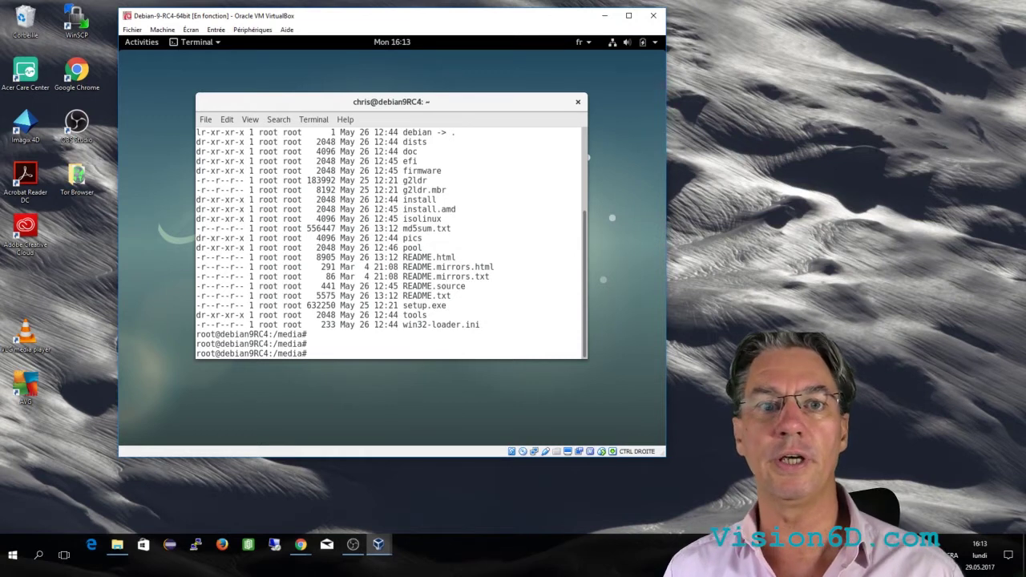
{"action": "type", "text": "ls -l"}
{"action": "key", "text": "Return"}
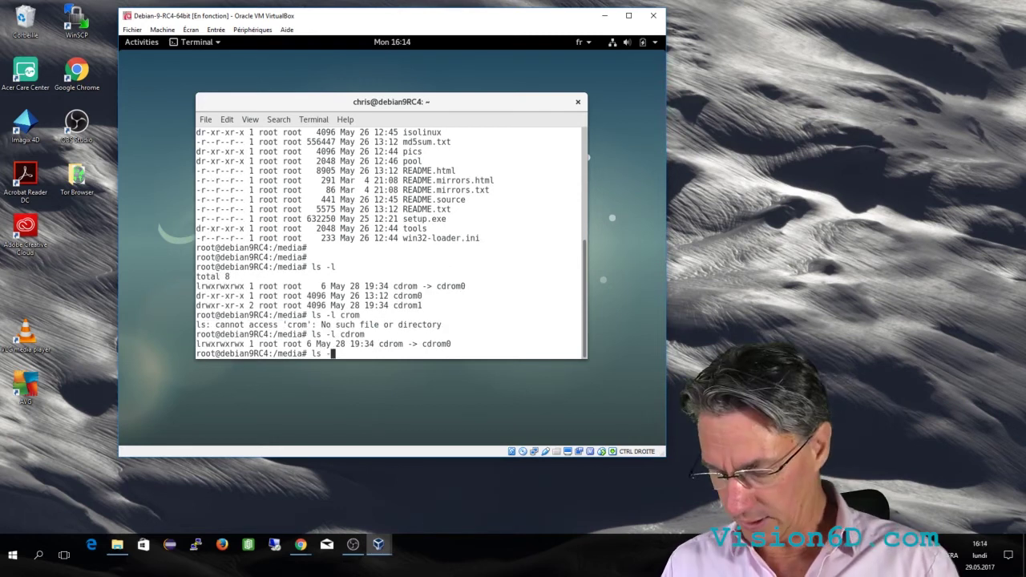
{"action": "type", "text": "ls -l"}
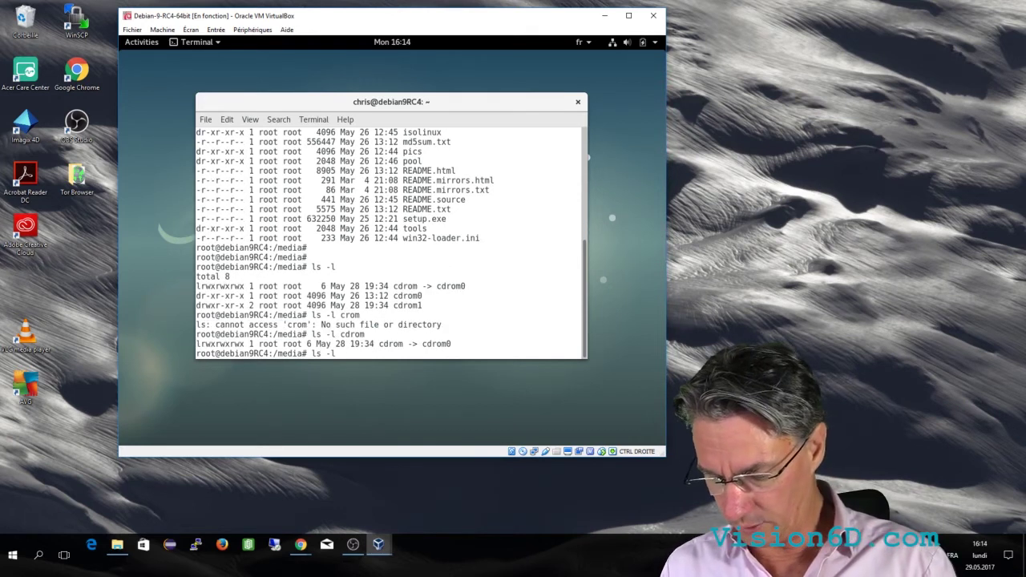
{"action": "type", "text": " cd"}
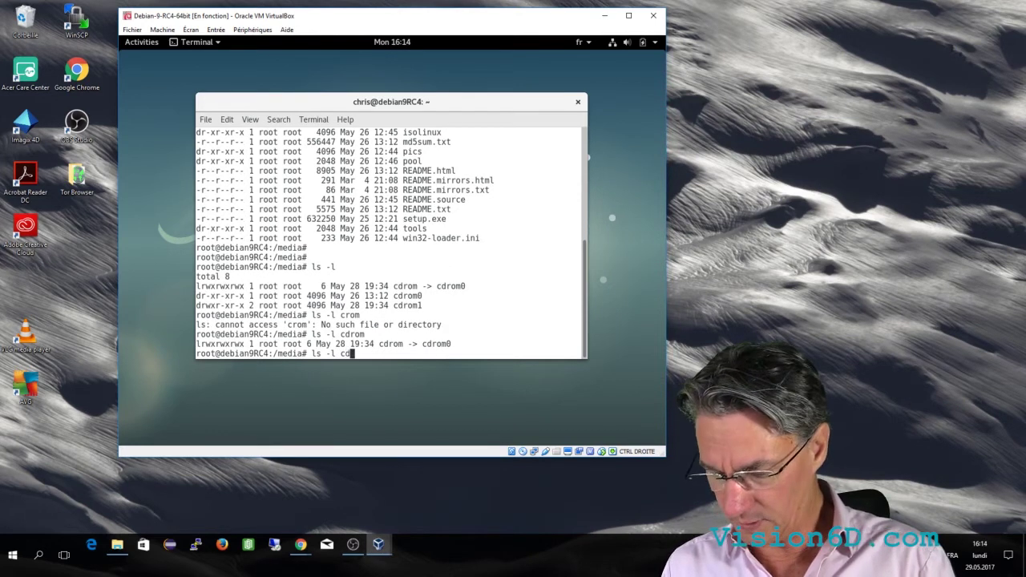
{"action": "type", "text": "rom0"}
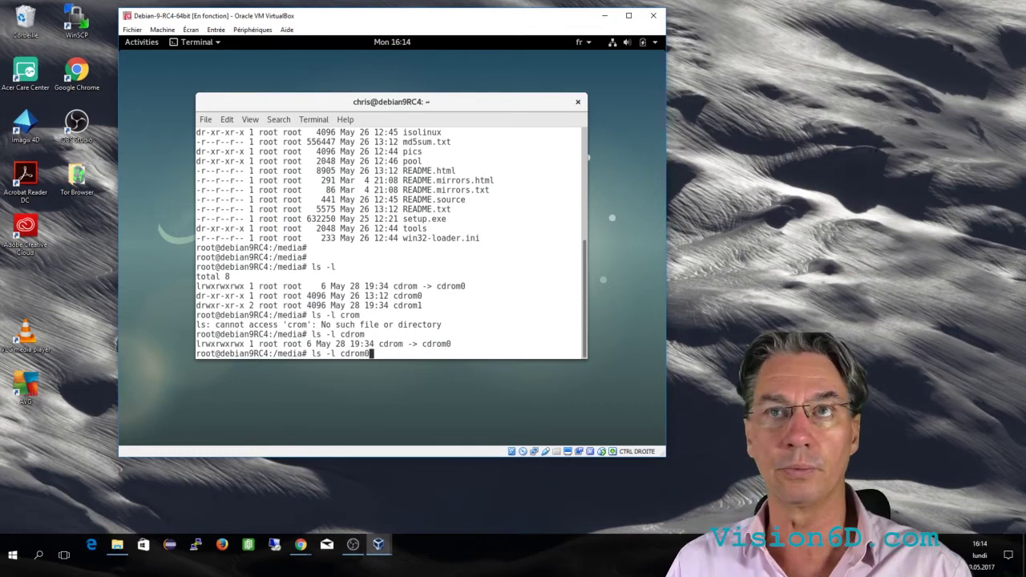
{"action": "key", "text": "Return"}
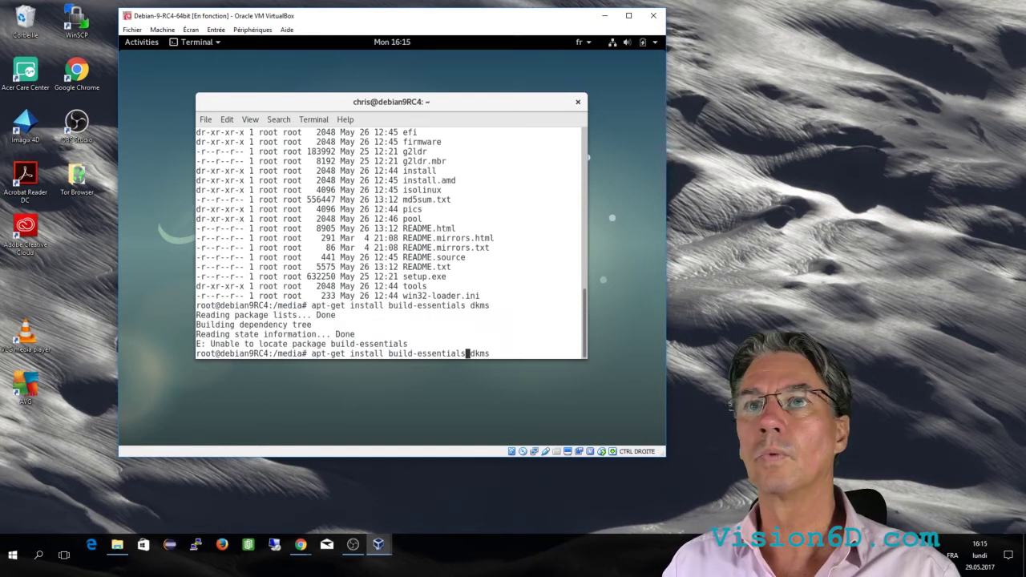
Correct the package name to build-essential in the apt-get install command with dkms, run it and accept the installation
{"action": "key", "text": "Left"}
{"action": "key", "text": "Left"}
{"action": "key", "text": "Left"}
{"action": "key", "text": "Left"}
{"action": "key", "text": "Left"}
{"action": "key", "text": "BackSpace"}
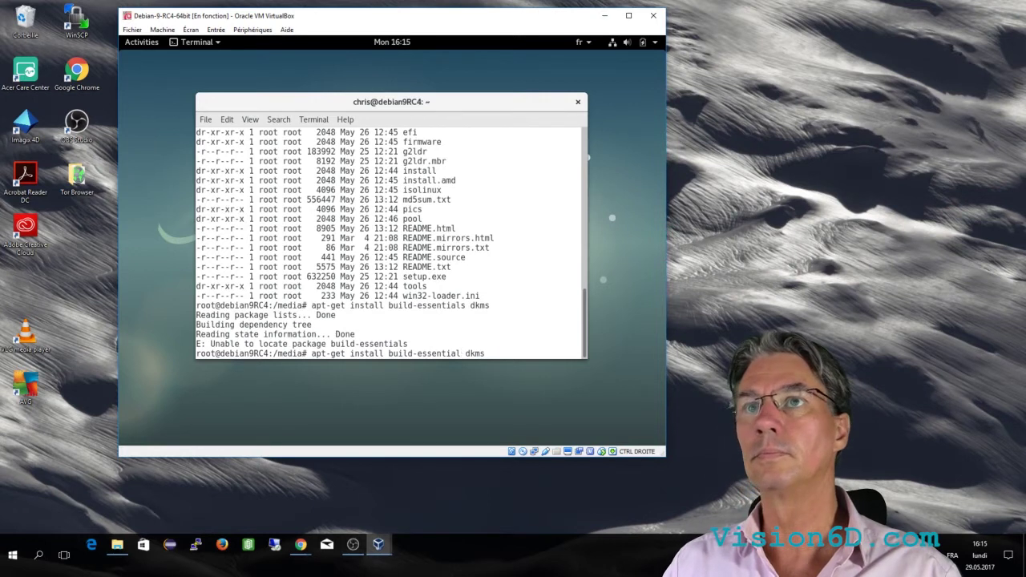
{"action": "key", "text": "Return"}
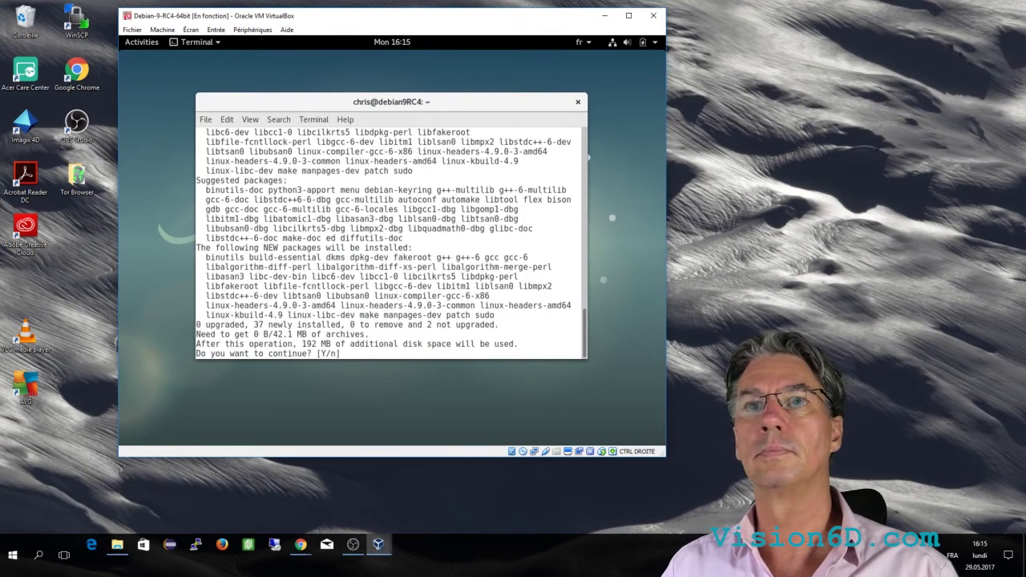
{"action": "type", "text": "Y"}
{"action": "key", "text": "Return"}
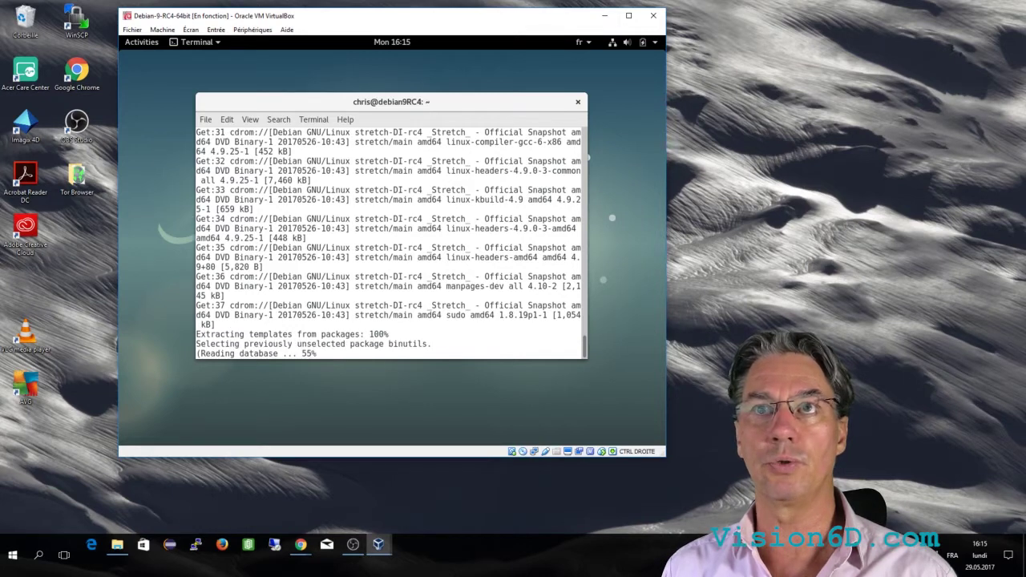
Widen the terminal window on both sides and highlight the linux-headers-4.9.0-3-common package name in the output
{"action": "left_click_drag", "start_coordinate": [588, 263], "coordinate": [646, 263]}
{"action": "left_click_drag", "start_coordinate": [193, 231], "coordinate": [131, 231]}
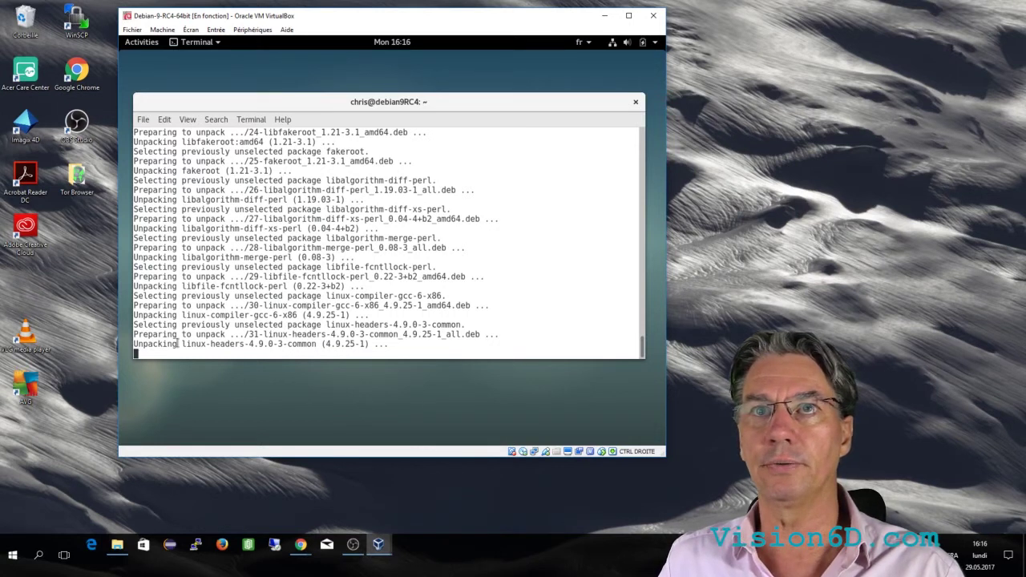
{"action": "left_click_drag", "start_coordinate": [181, 344], "coordinate": [320, 344]}
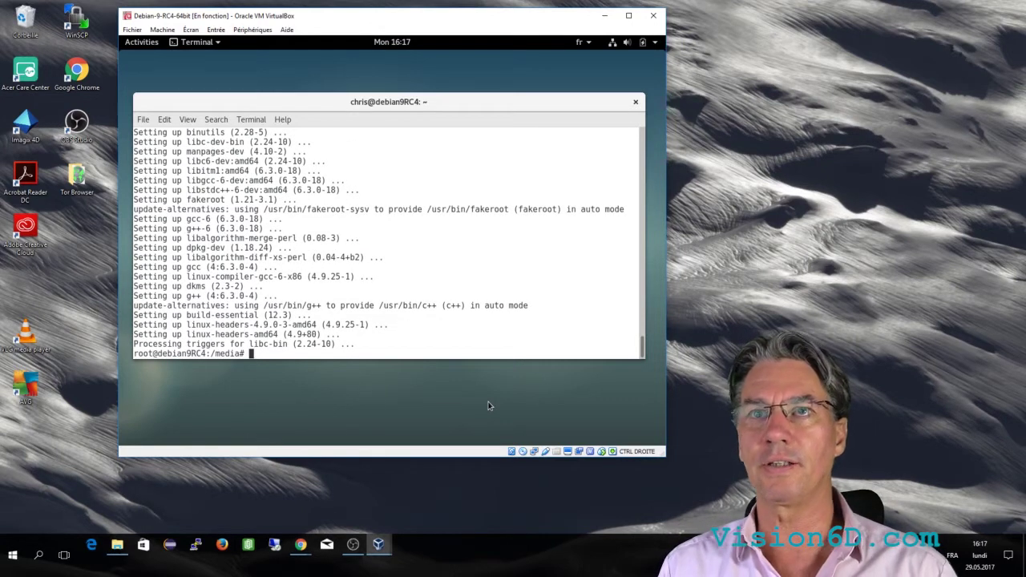
Run gcc without arguments to check that the compiler is available
{"action": "type", "text": "gcc"}
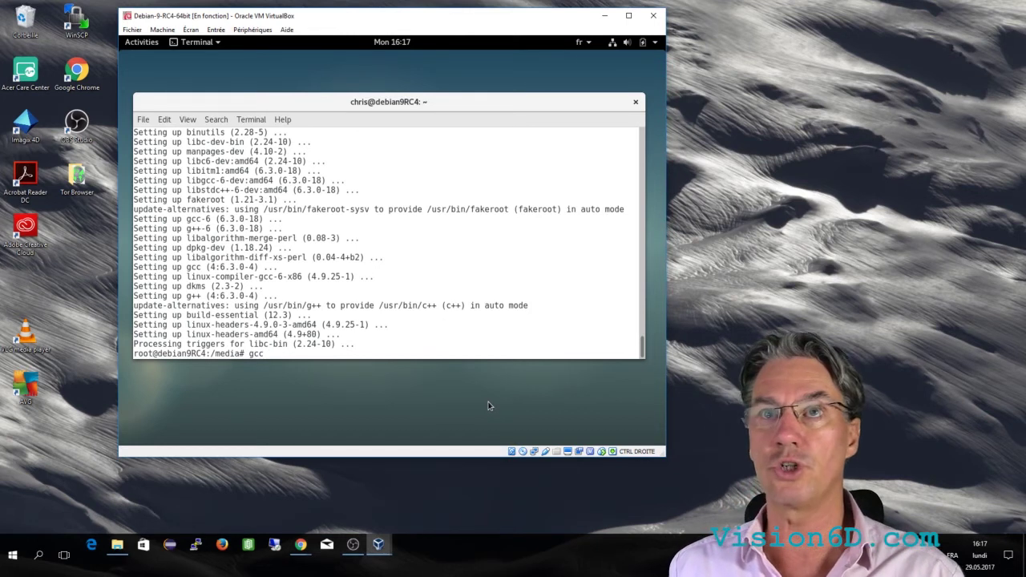
{"action": "key", "text": "Return"}
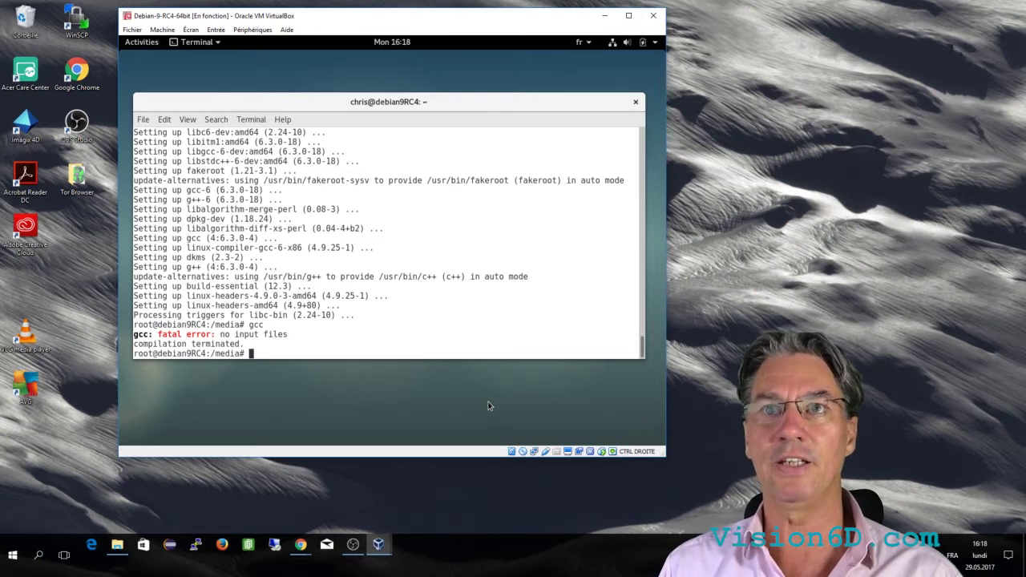
Try again to insert the Guest Additions CD image after installing the build packages
{"action": "left_click", "coordinate": [245, 32]}
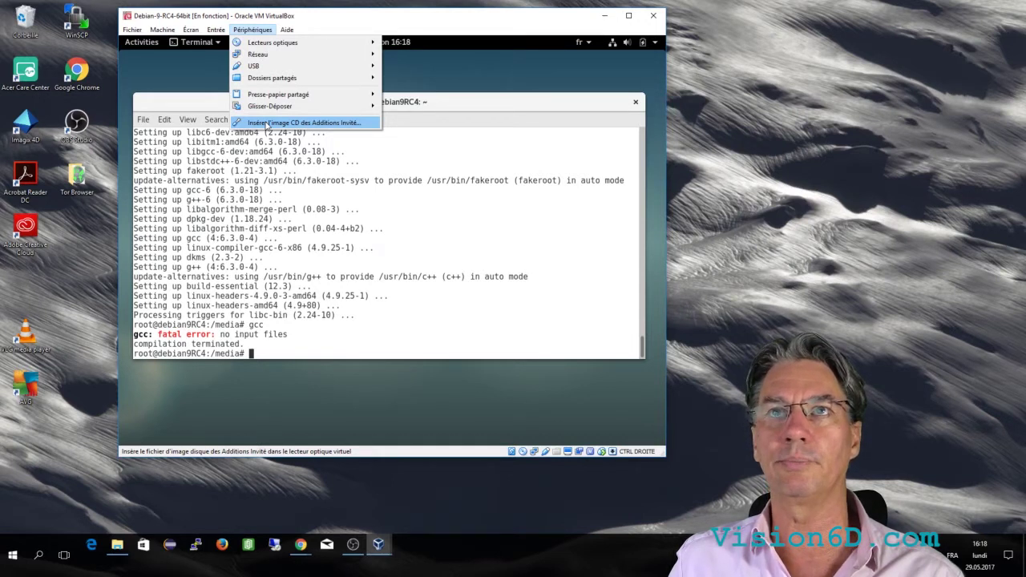
{"action": "left_click", "coordinate": [266, 125]}
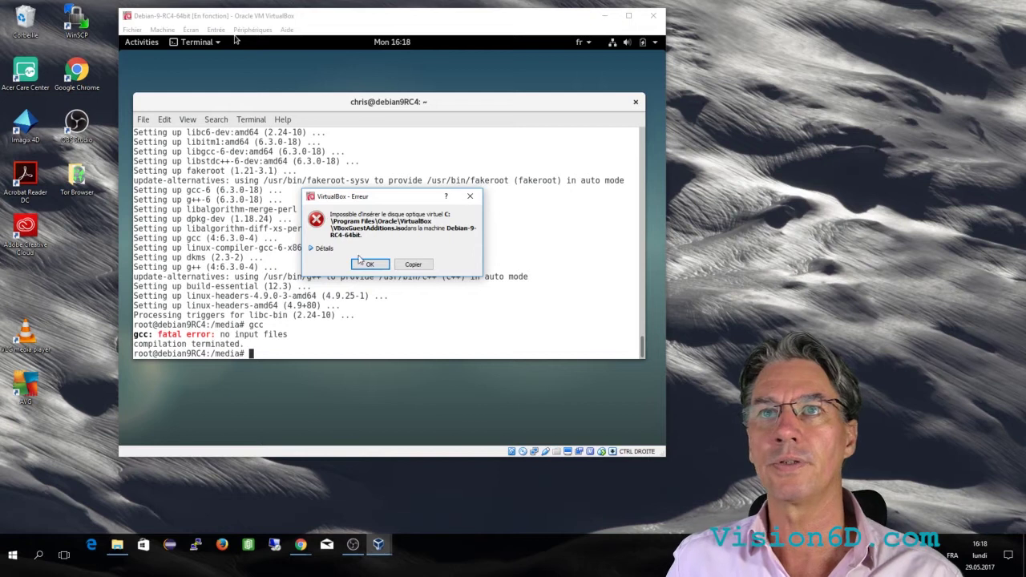
{"action": "left_click", "coordinate": [360, 262]}
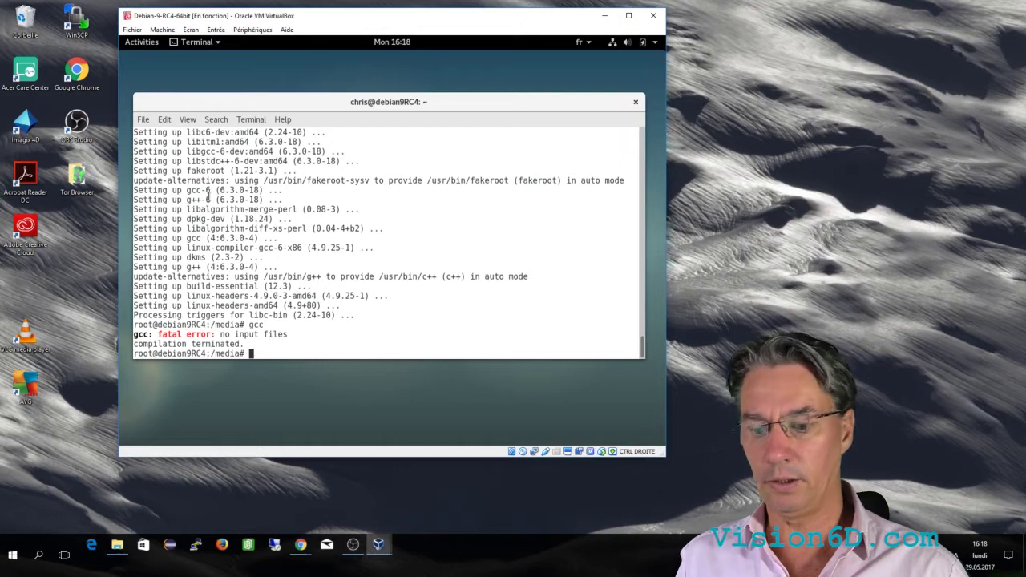
Check the storage settings of the running Debian-9-RC4-64bit machine in the VirtualBox manager and close them
{"action": "mouse_move", "coordinate": [381, 551]}
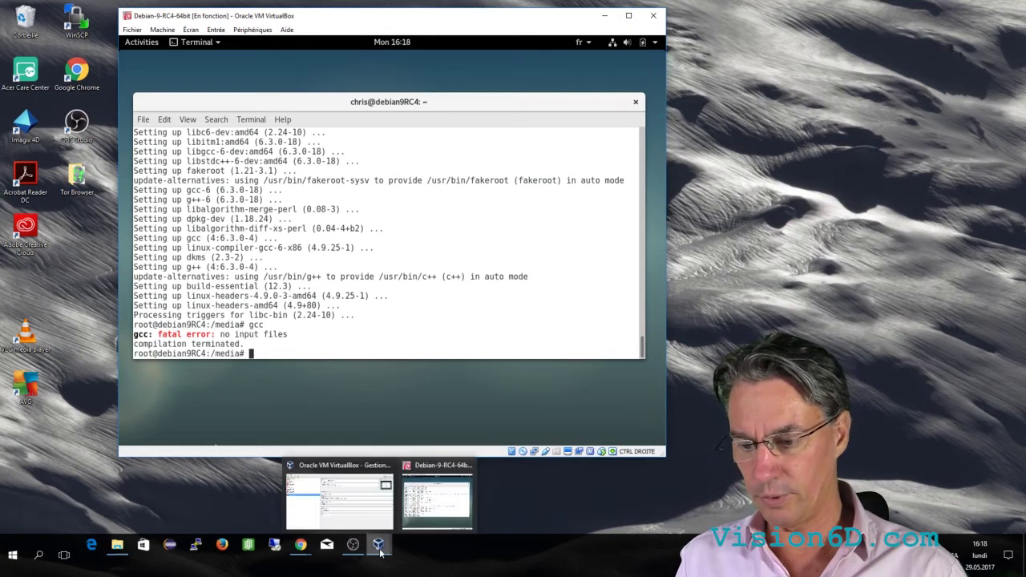
{"action": "left_click", "coordinate": [353, 505]}
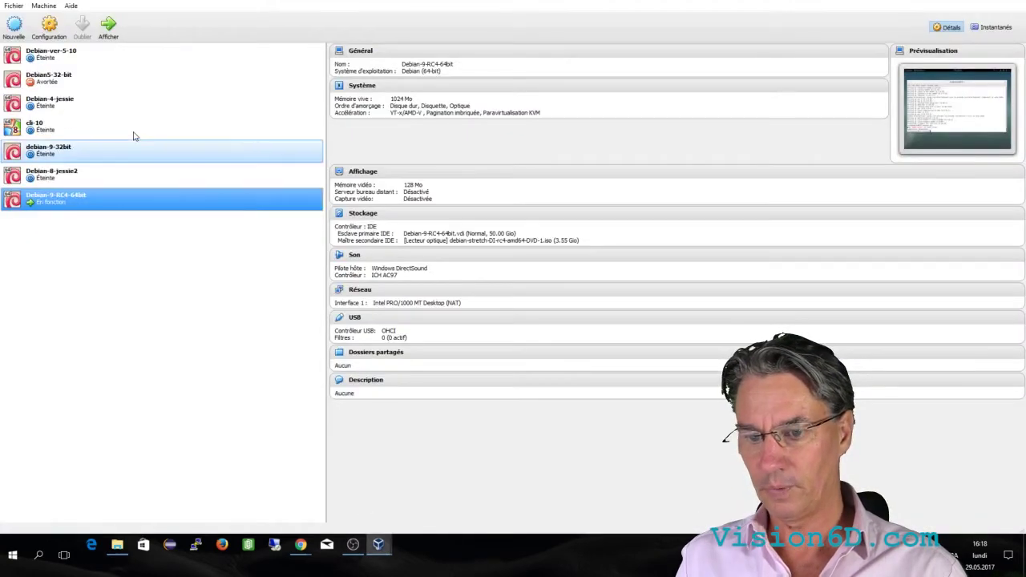
{"action": "left_click", "coordinate": [48, 25]}
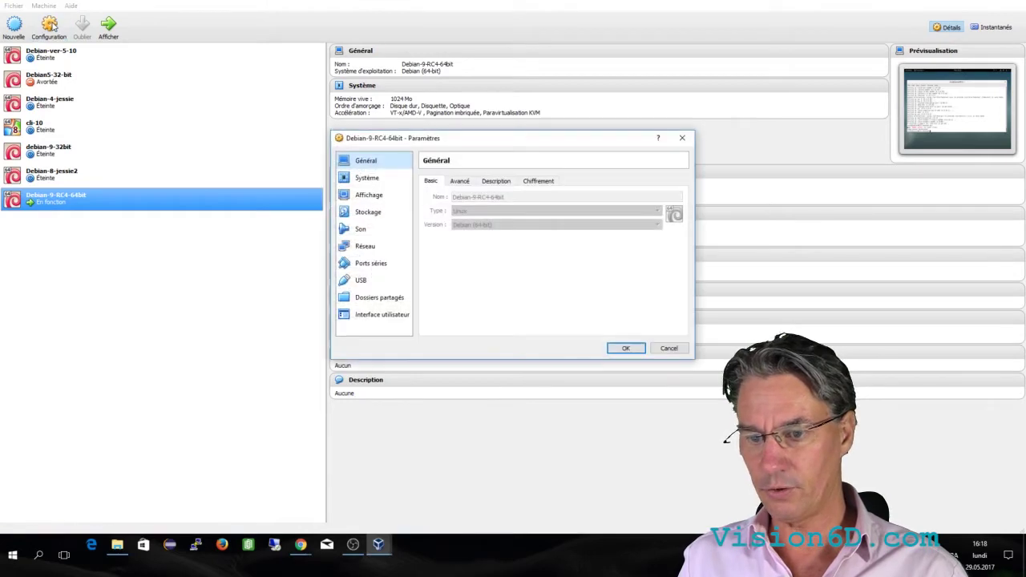
{"action": "left_click", "coordinate": [369, 212]}
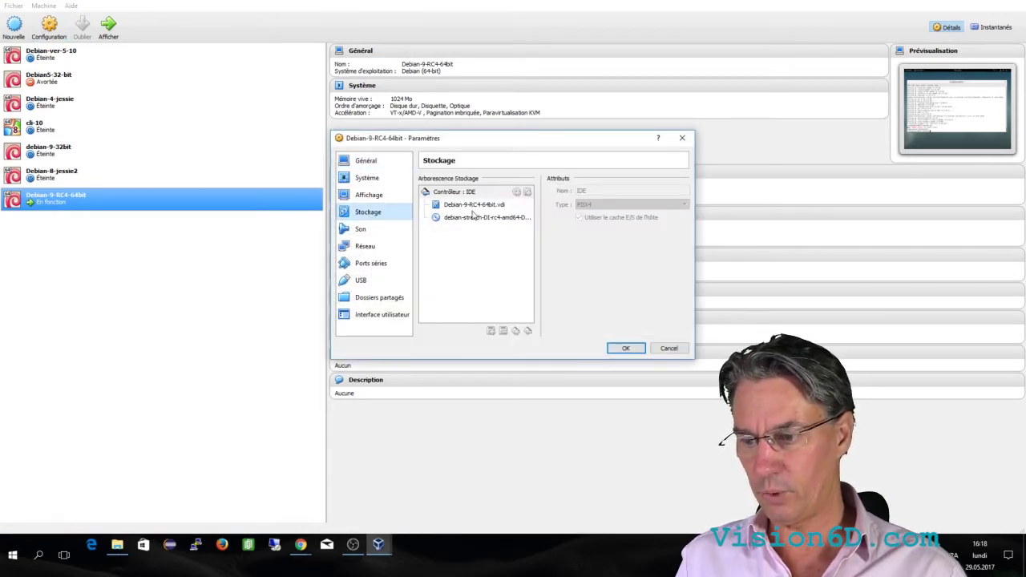
{"action": "left_click", "coordinate": [626, 348]}
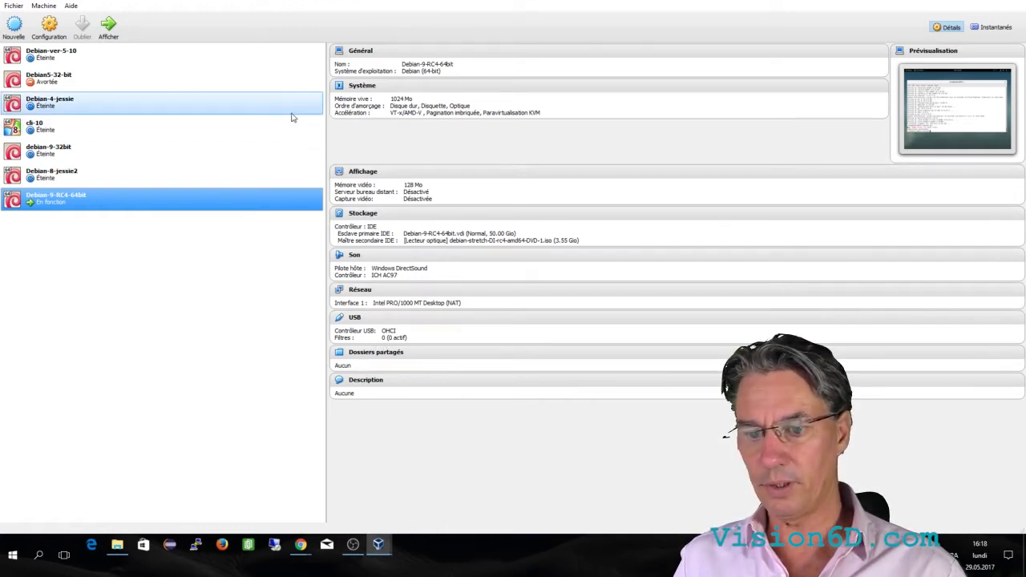
Return to the Debian guest's root terminal and restart the system with init 6
{"action": "left_click", "coordinate": [378, 547]}
{"action": "left_click", "coordinate": [434, 497]}
{"action": "type", "text": "init 6"}
{"action": "key", "text": "Return"}
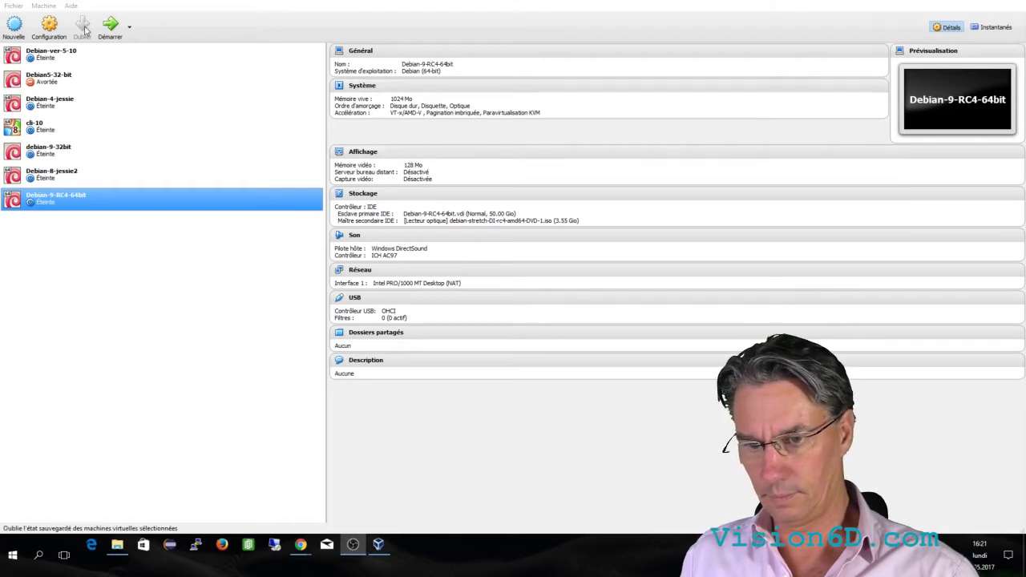
Remove the optical drive holding the Debian installation DVD image from the Debian-9-RC4-64bit machine's storage
{"action": "left_click", "coordinate": [49, 26]}
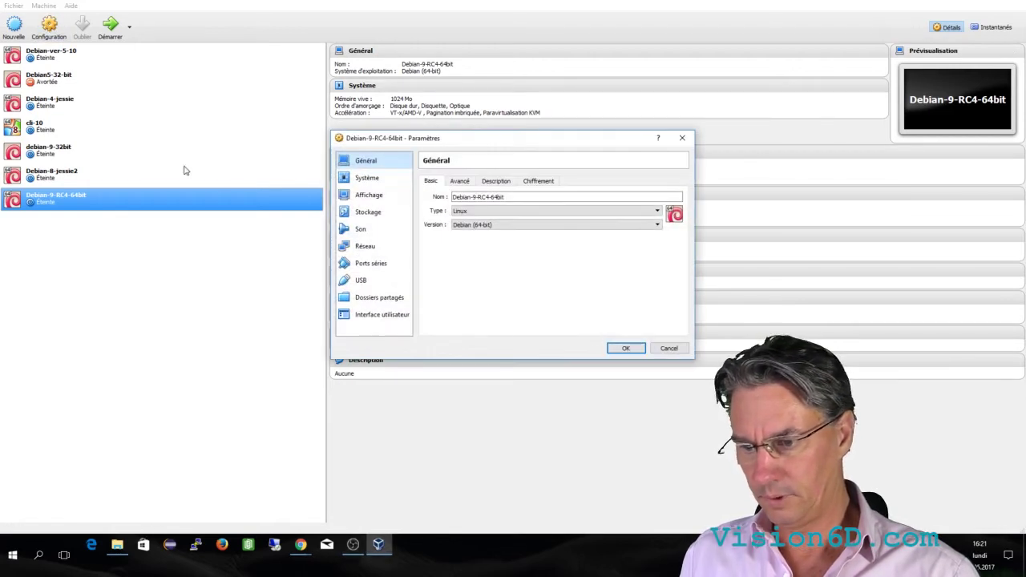
{"action": "left_click", "coordinate": [367, 212]}
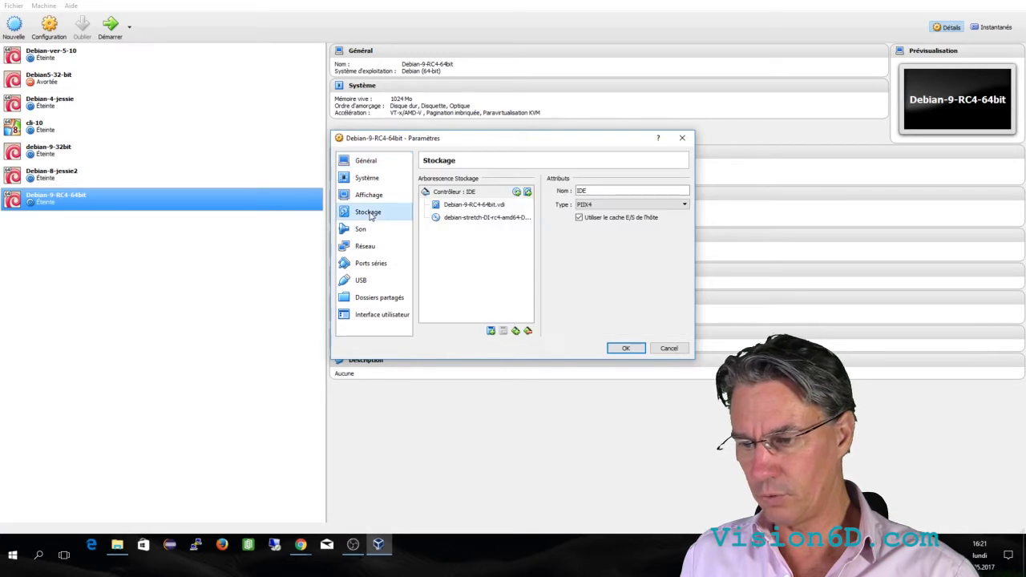
{"action": "left_click", "coordinate": [452, 221]}
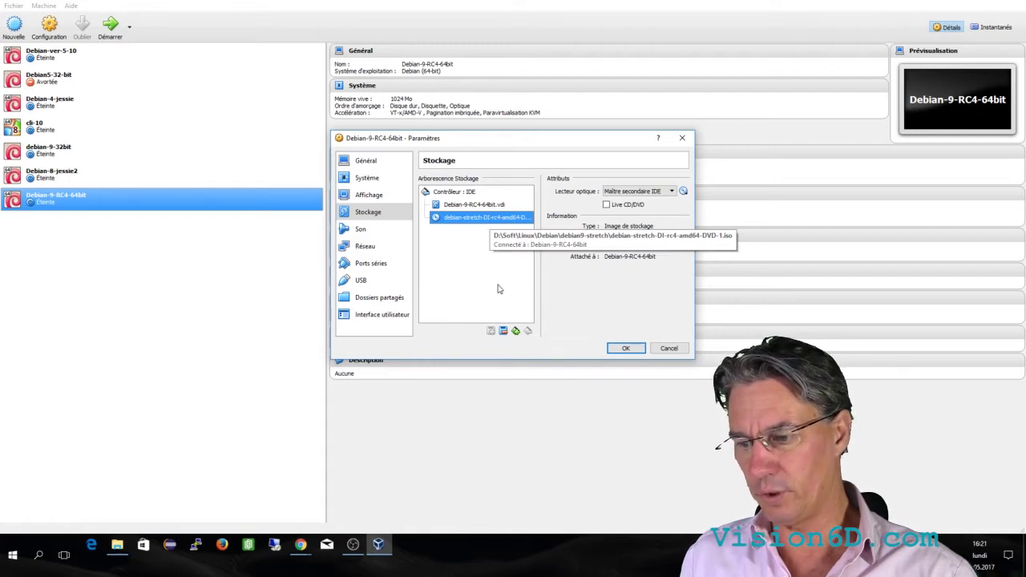
{"action": "left_click", "coordinate": [505, 333]}
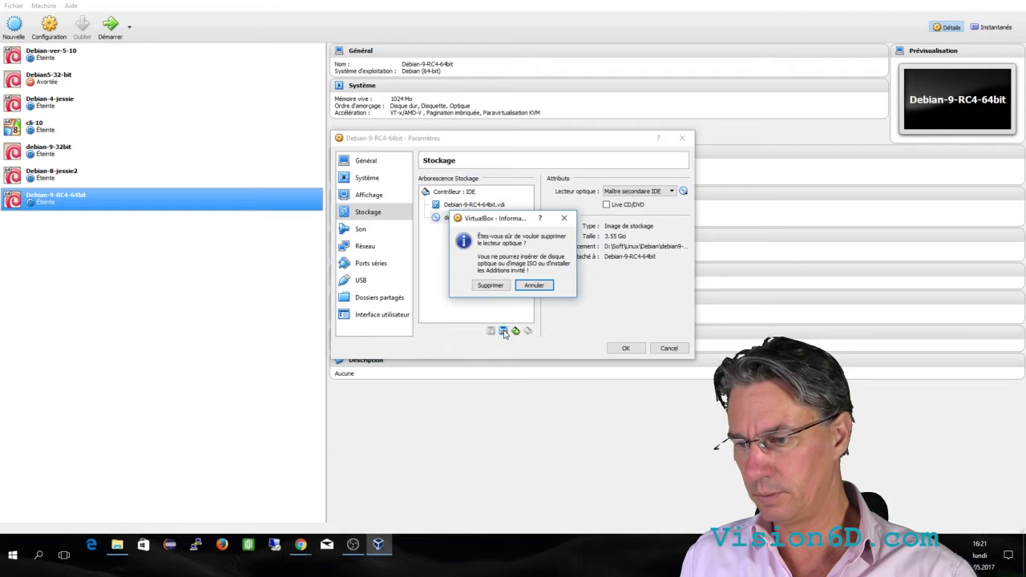
{"action": "left_click", "coordinate": [507, 287]}
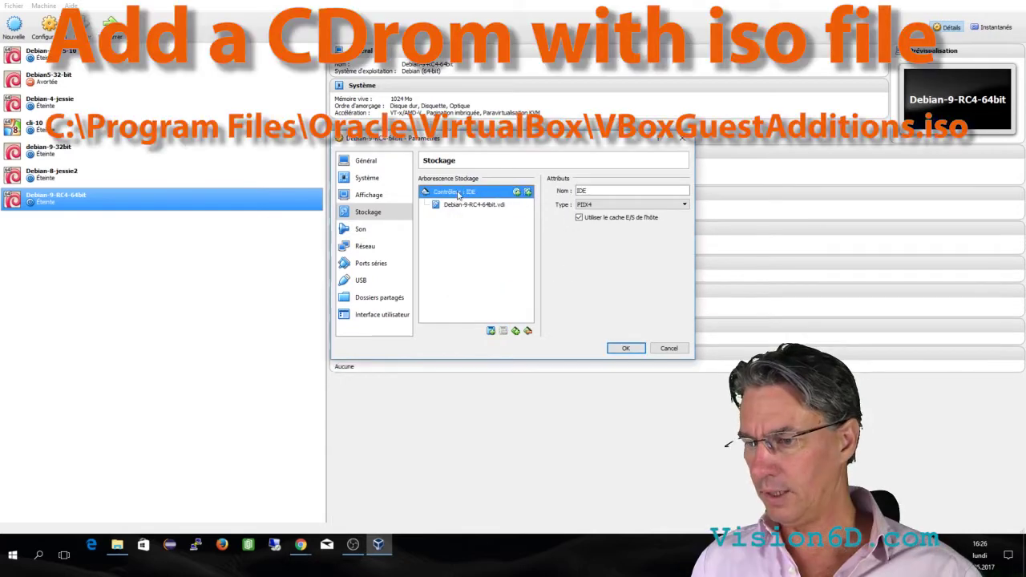
Add an optical drive to the IDE controller and start browsing drive C: for its disk image
{"action": "left_click", "coordinate": [517, 193]}
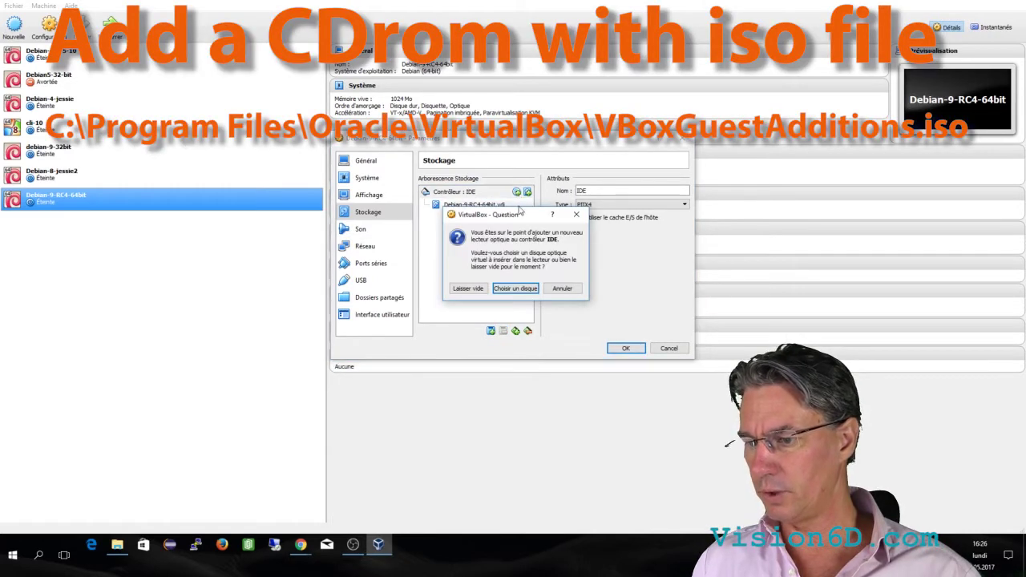
{"action": "left_click", "coordinate": [515, 289]}
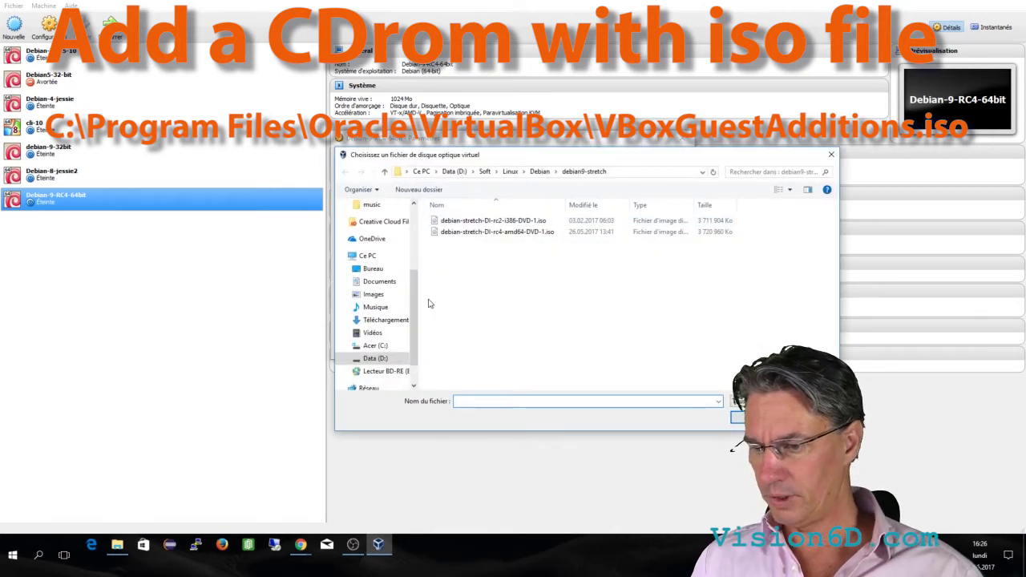
{"action": "left_click", "coordinate": [354, 348]}
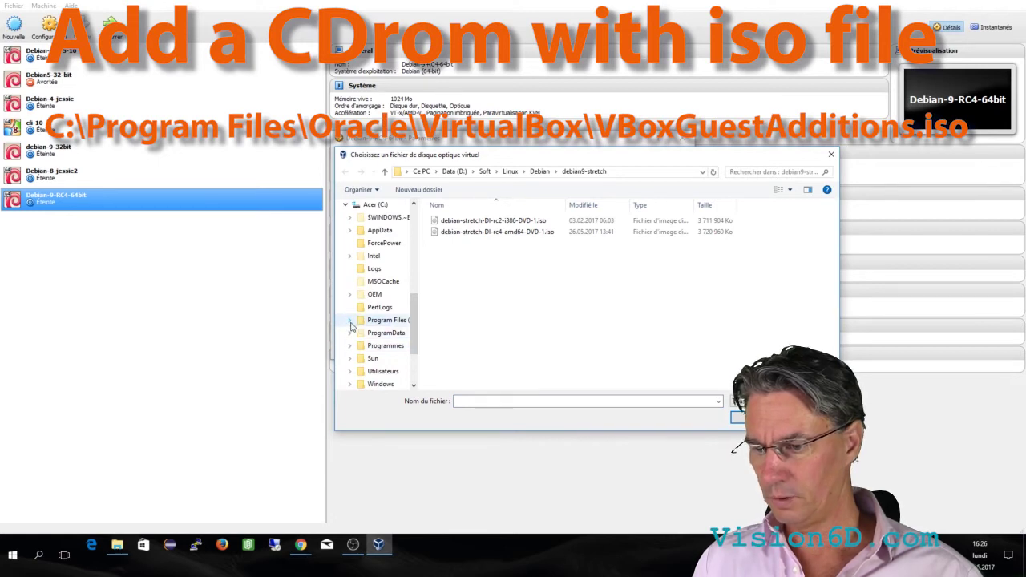
{"action": "left_click", "coordinate": [350, 321]}
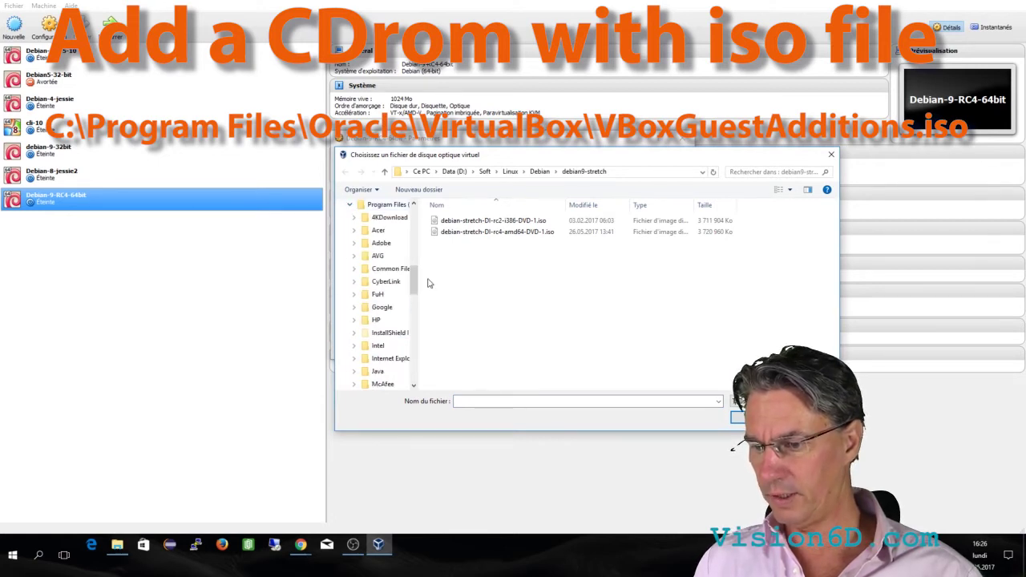
{"action": "left_click_drag", "start_coordinate": [416, 283], "coordinate": [417, 312]}
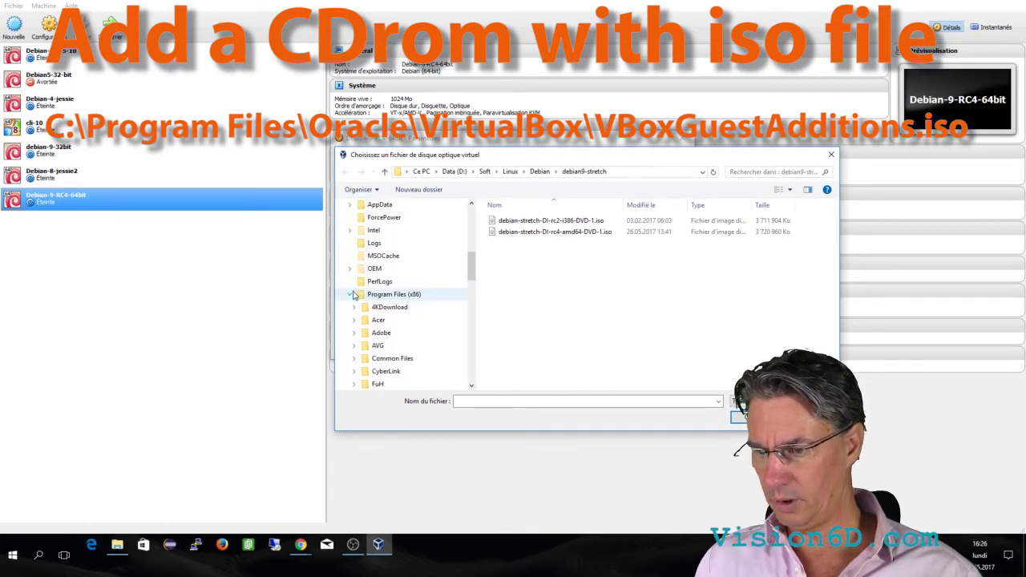
{"action": "left_click", "coordinate": [350, 295]}
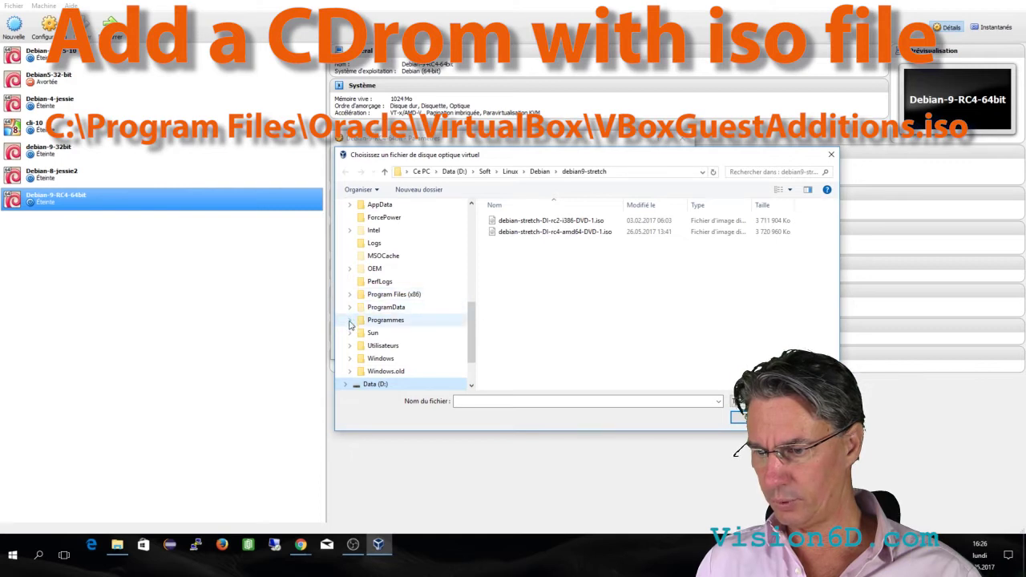
Load VBoxGuestAdditions.iso from Programmes\Oracle\VirtualBox into the new optical drive and save the machine's settings
{"action": "left_click", "coordinate": [350, 320]}
{"action": "scroll", "coordinate": [407, 345], "scroll_direction": "down", "scroll_amount": 3}
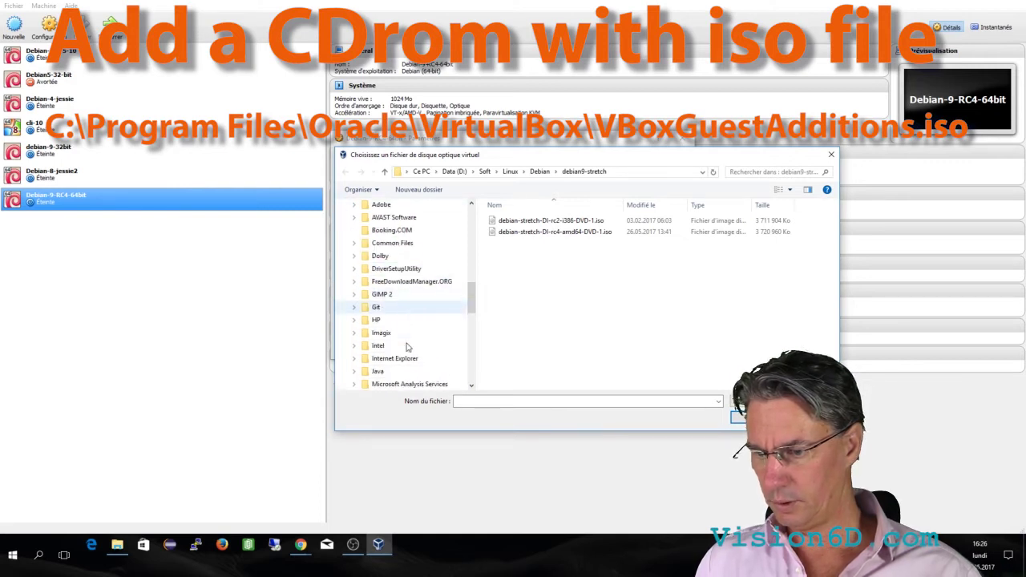
{"action": "scroll", "coordinate": [407, 346], "scroll_direction": "down", "scroll_amount": 2}
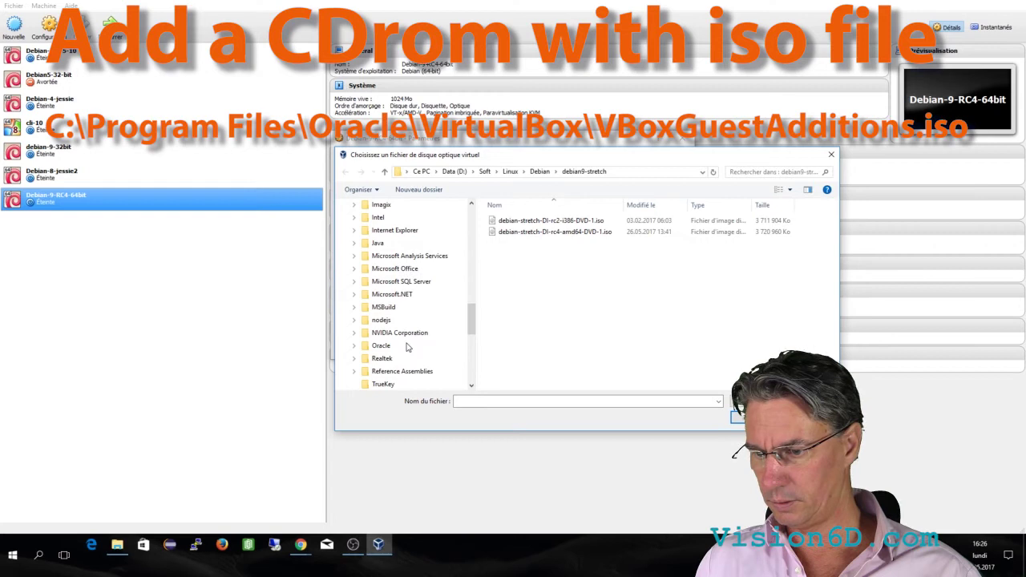
{"action": "left_click", "coordinate": [356, 347]}
{"action": "left_click", "coordinate": [359, 360]}
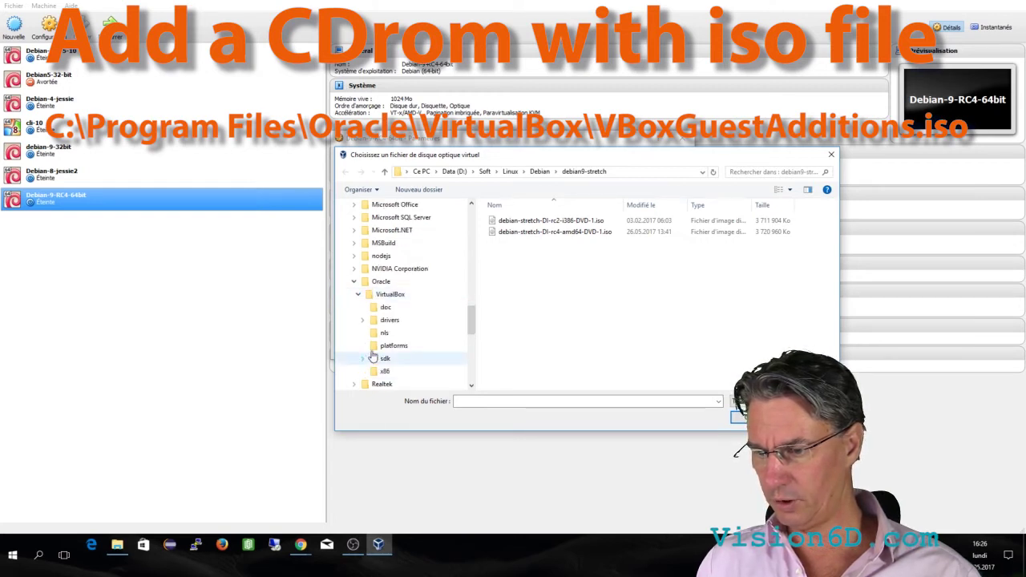
{"action": "left_click", "coordinate": [383, 295]}
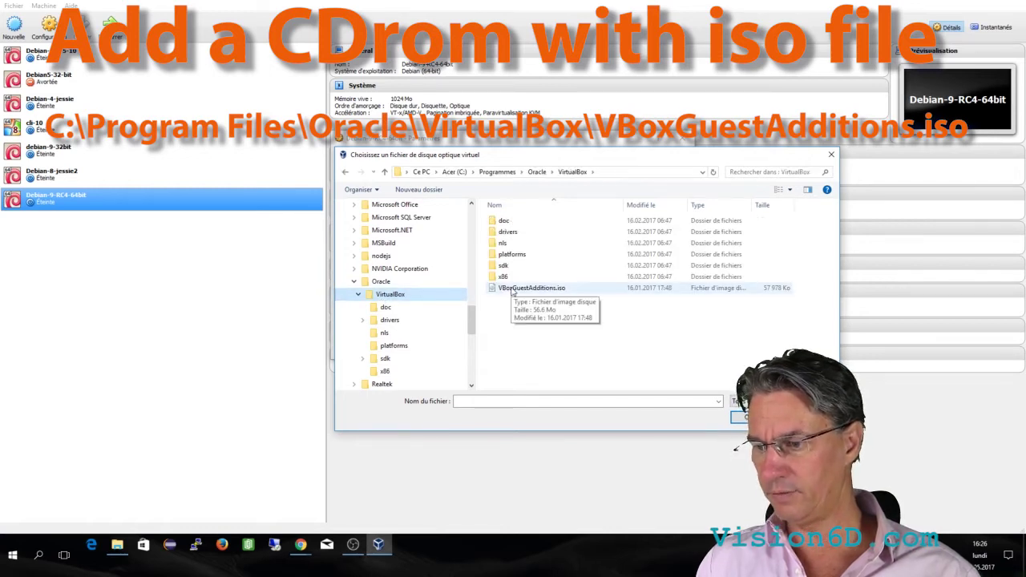
{"action": "double_click", "coordinate": [513, 289]}
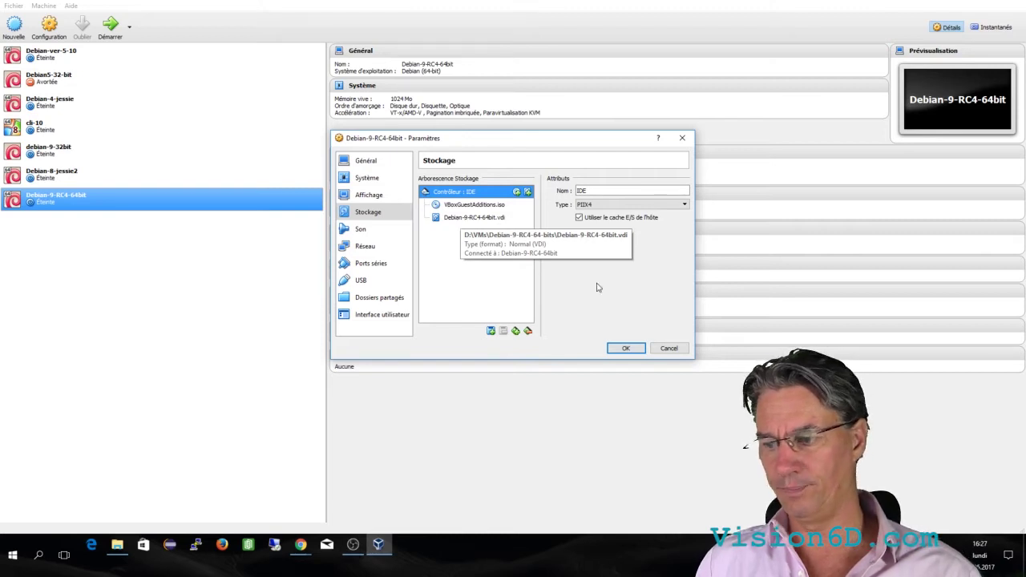
{"action": "left_click", "coordinate": [624, 349]}
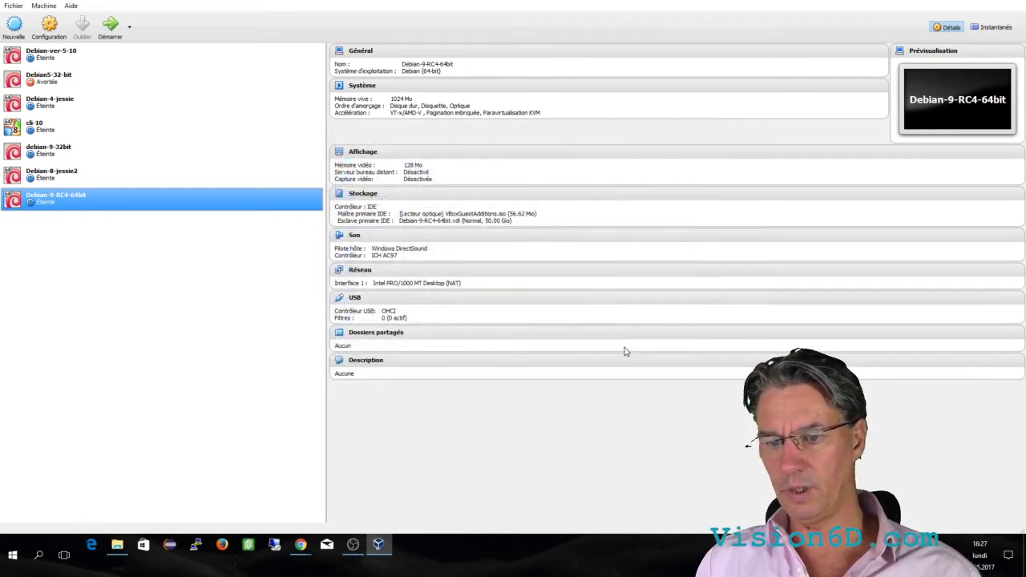
Start the Debian-9-RC4-64bit machine, select the user account to log in, and open a terminal on its desktop
{"action": "left_click", "coordinate": [111, 25]}
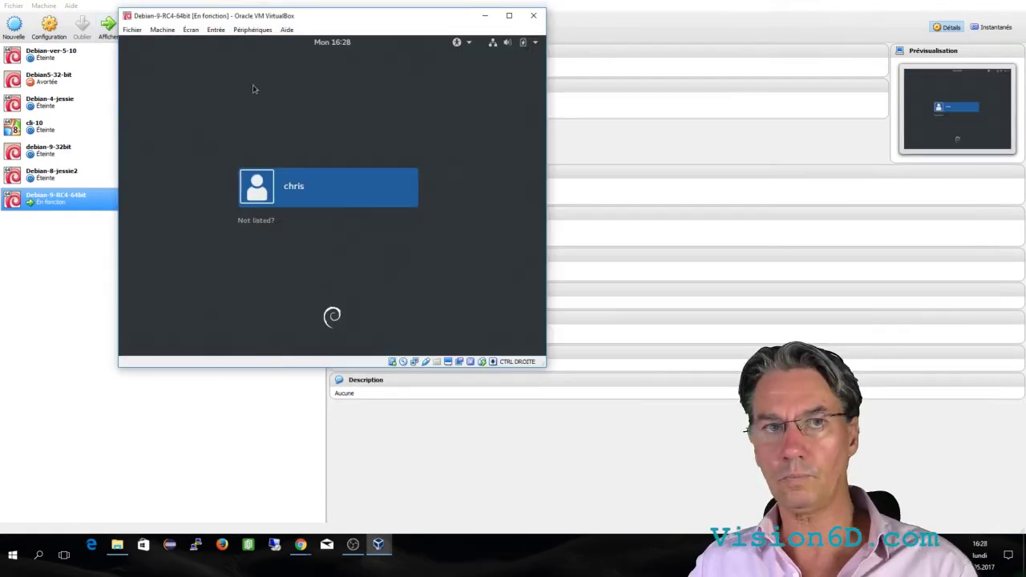
{"action": "left_click", "coordinate": [309, 203]}
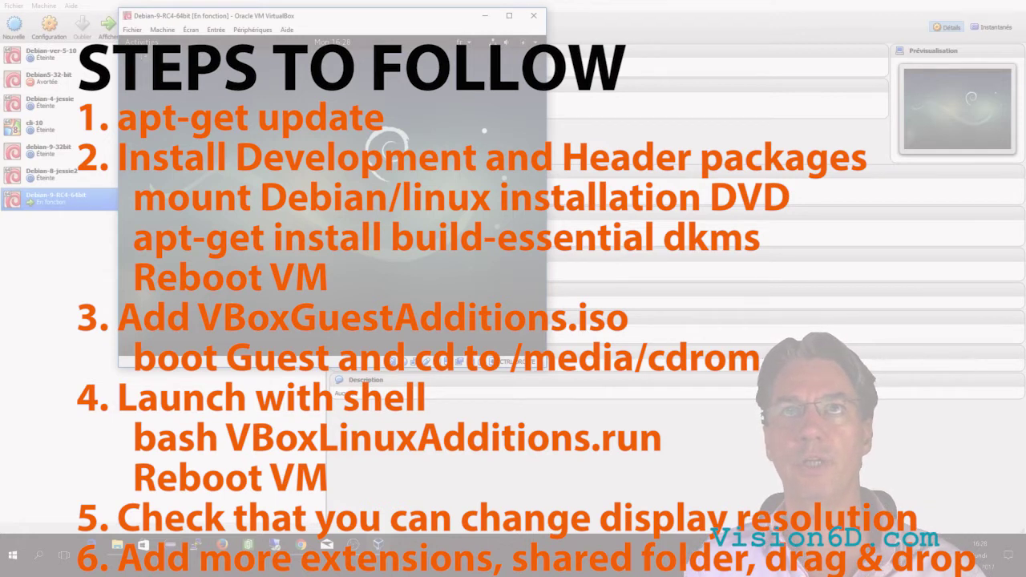
{"action": "left_click", "coordinate": [142, 42]}
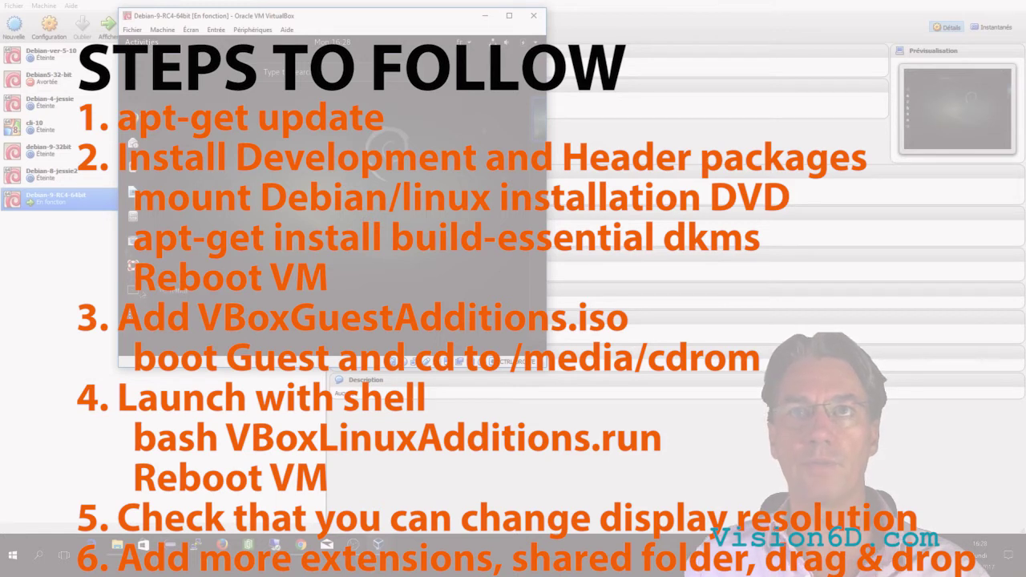
{"action": "left_click", "coordinate": [141, 292]}
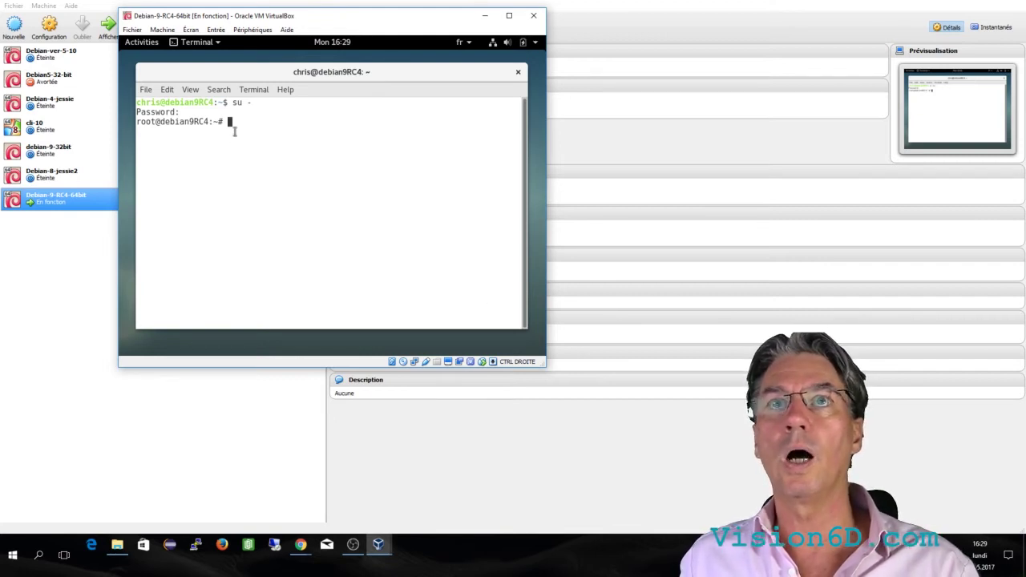
Change to the /media directory and list its contents and those of cdrom0 in long format
{"action": "type", "text": "cd /media"}
{"action": "key", "text": "Return"}
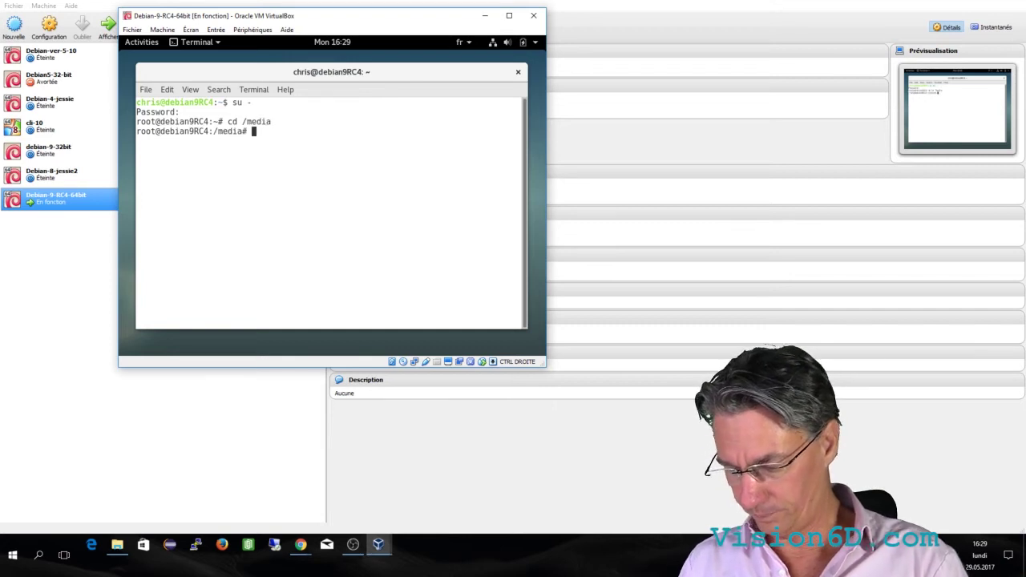
{"action": "type", "text": "ls -l"}
{"action": "key", "text": "Return"}
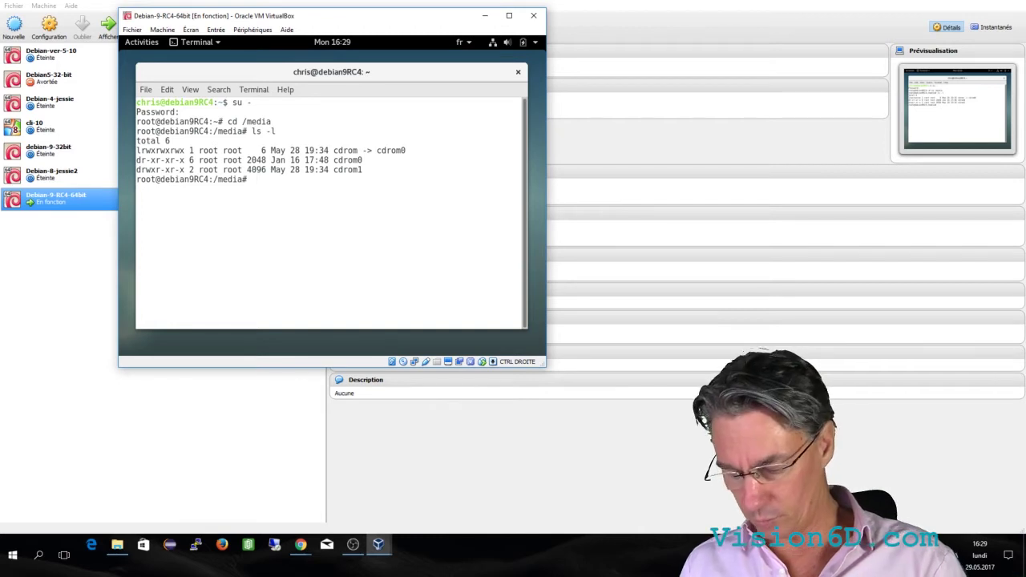
{"action": "type", "text": "ls -l "}
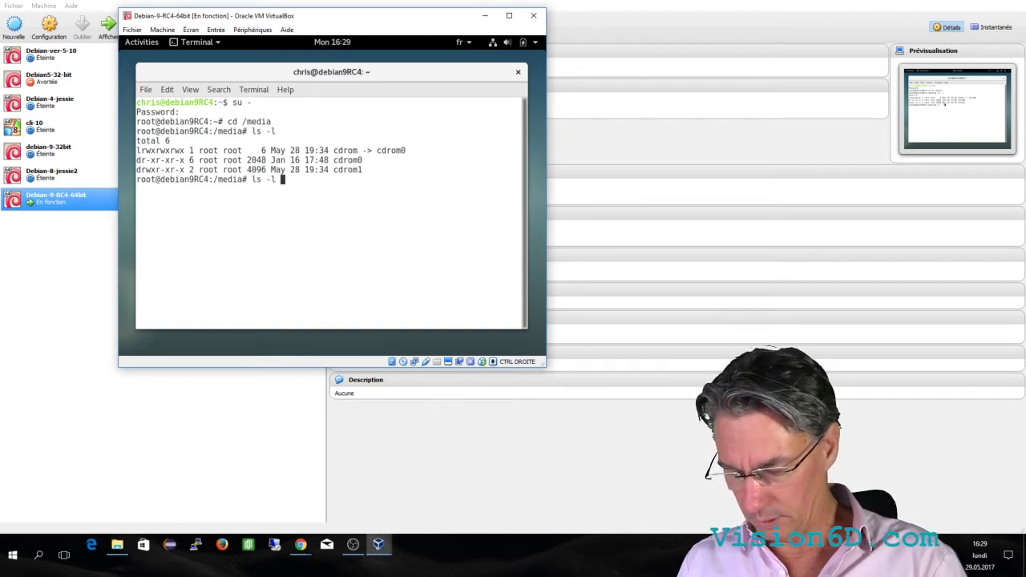
{"action": "type", "text": "cdrom0"}
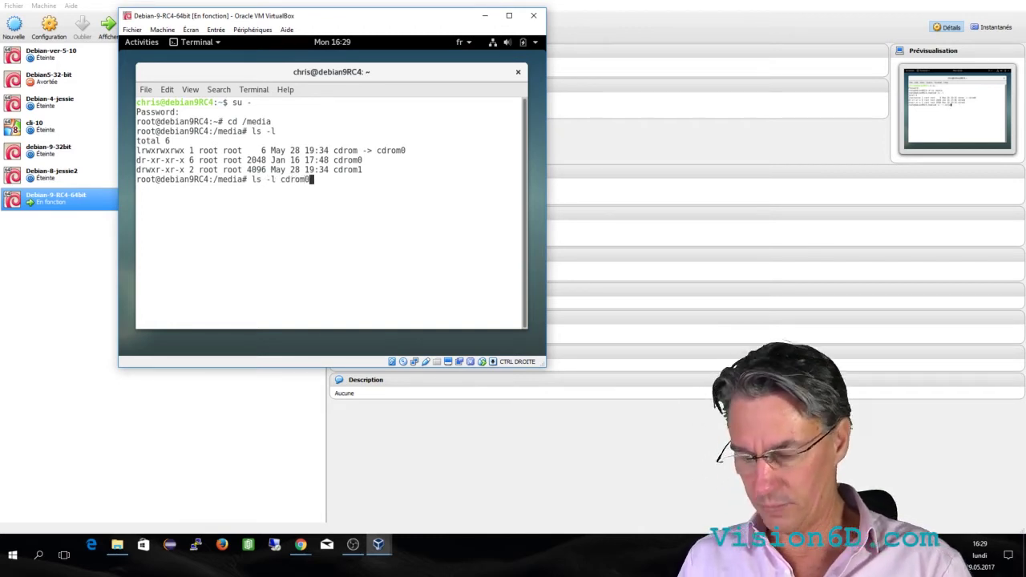
{"action": "key", "text": "Return"}
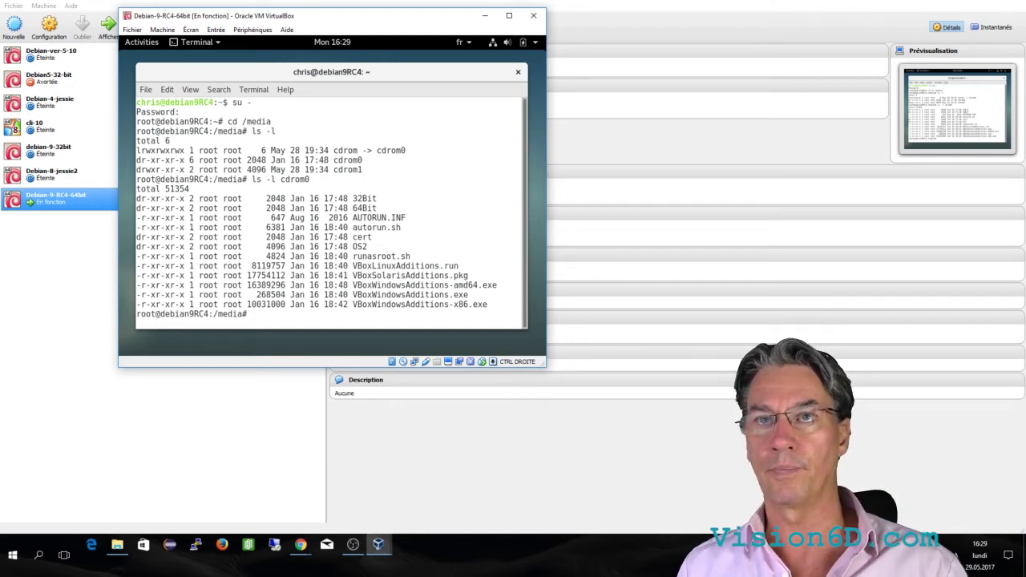
Change into the cdrom0 directory that holds the Guest Additions files
{"action": "type", "text": "cd c"}
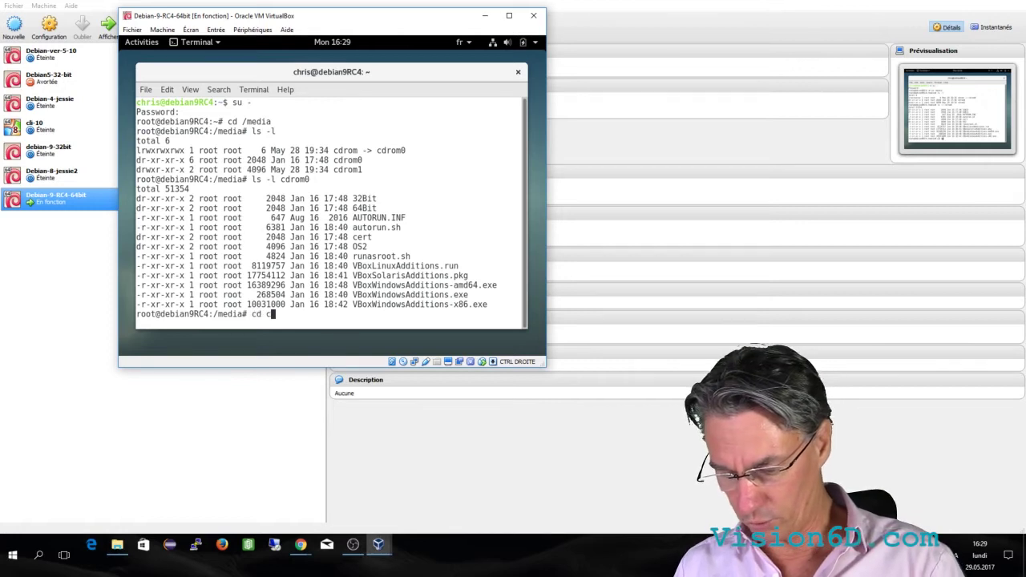
{"action": "type", "text": "drom0"}
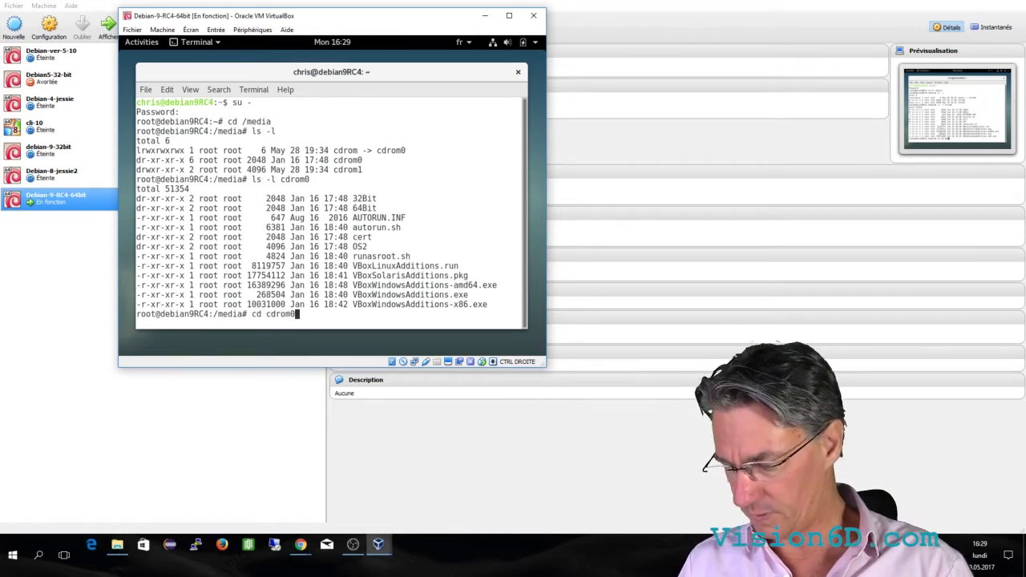
{"action": "key", "text": "Return"}
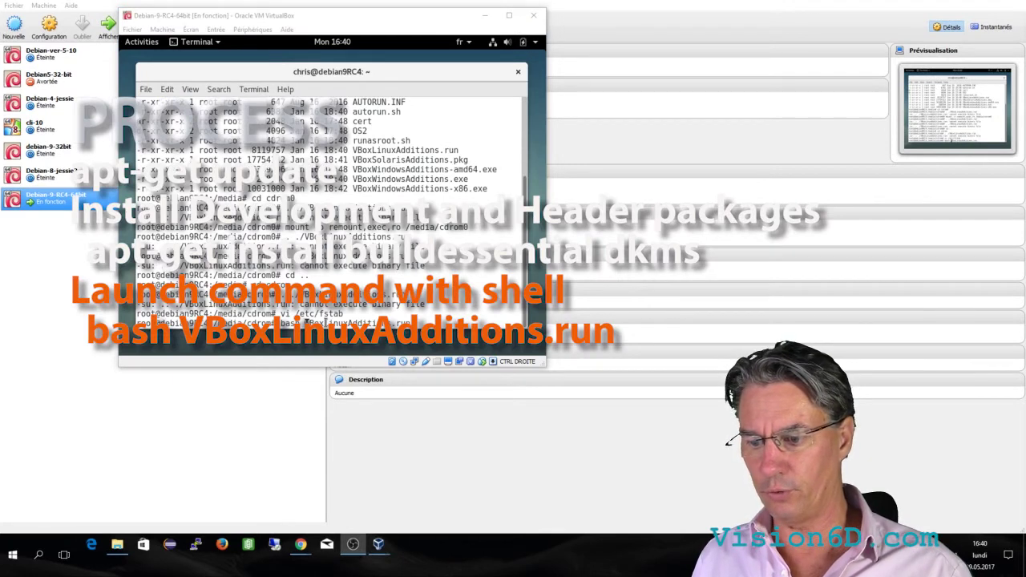
Run the Guest Additions installer with bash VBoxLinuxAdditions.run, and reboot the guest with init 6
{"action": "left_click", "coordinate": [306, 322]}
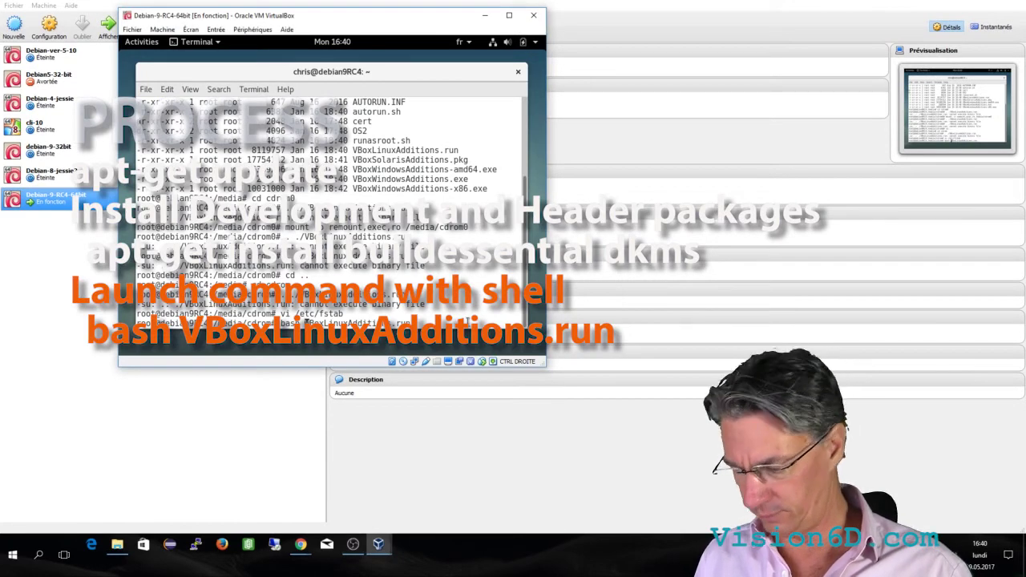
{"action": "key", "text": "Return"}
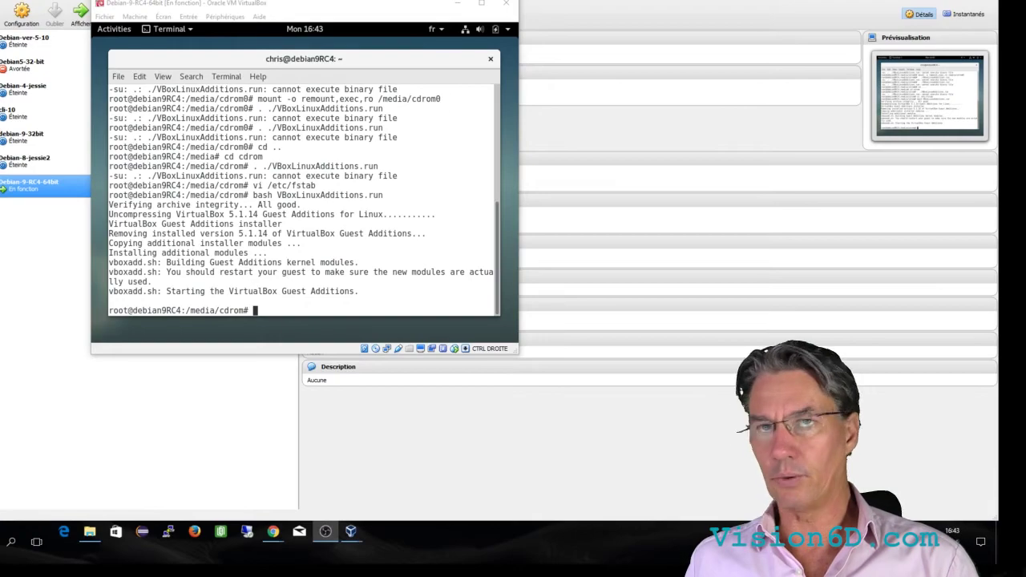
{"action": "type", "text": "init 6"}
{"action": "key", "text": "Return"}
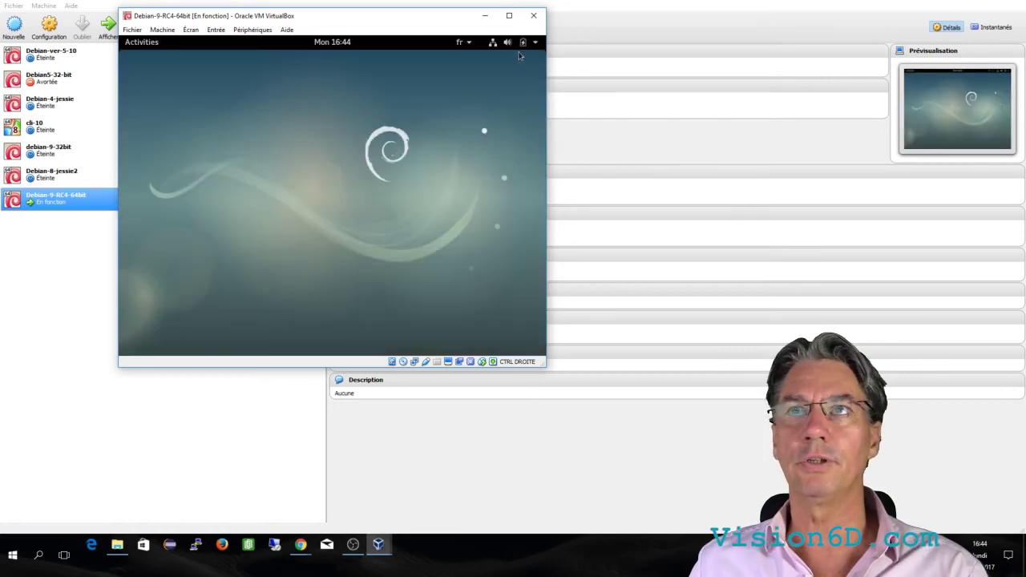
Open the VBX display's configuration in the guest's system settings
{"action": "left_click", "coordinate": [539, 46]}
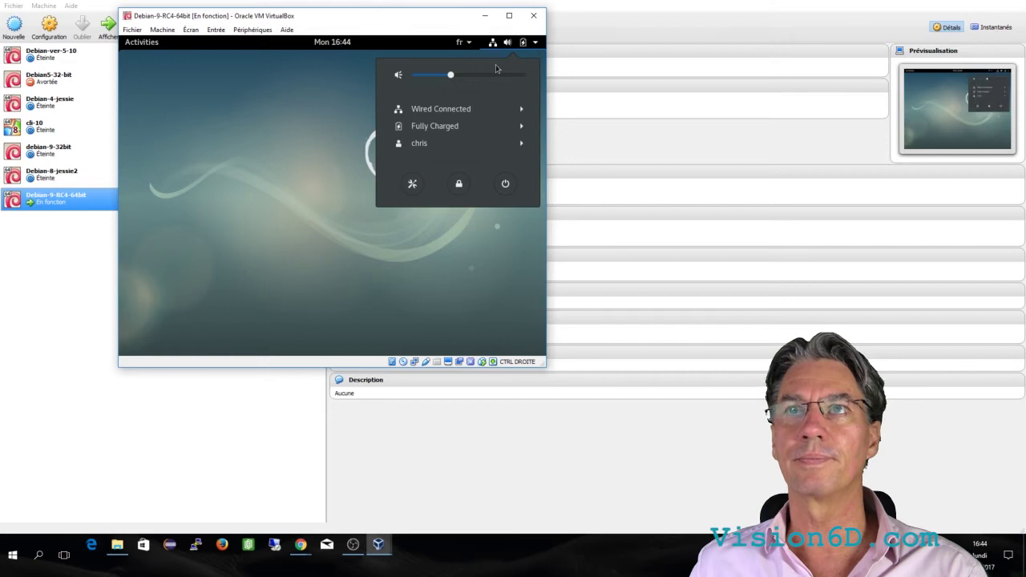
{"action": "left_click", "coordinate": [412, 186]}
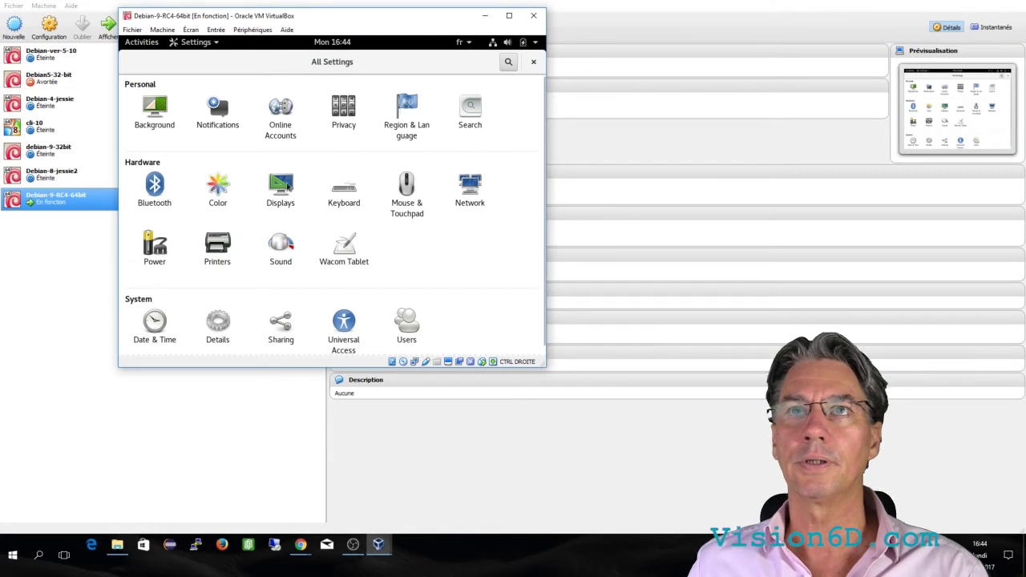
{"action": "left_click", "coordinate": [287, 185]}
{"action": "left_click", "coordinate": [249, 112]}
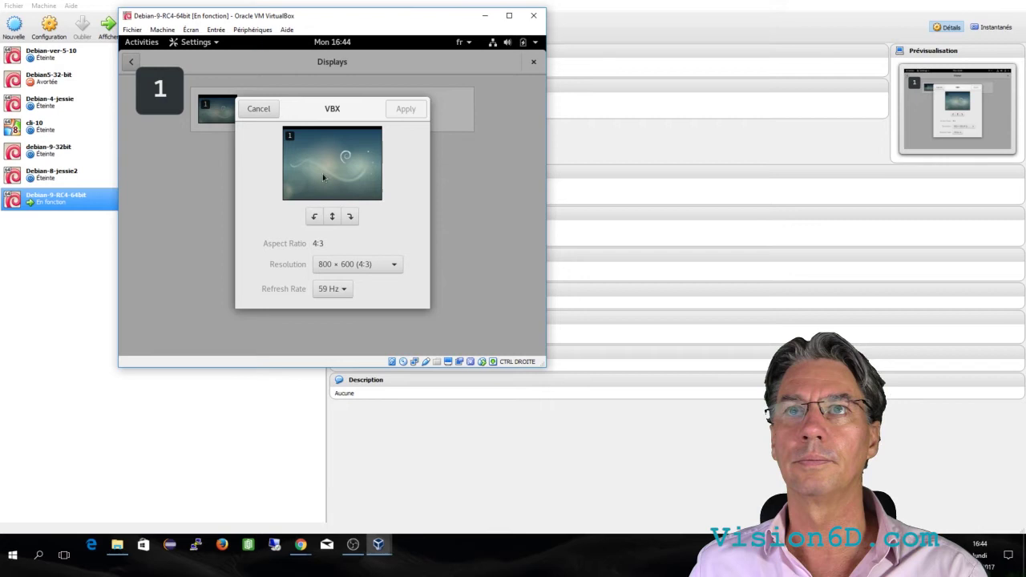
Apply the 1280 × 1024 (5:4) resolution to the VBX display, maximize the machine window and keep the display changes
{"action": "left_click", "coordinate": [395, 265]}
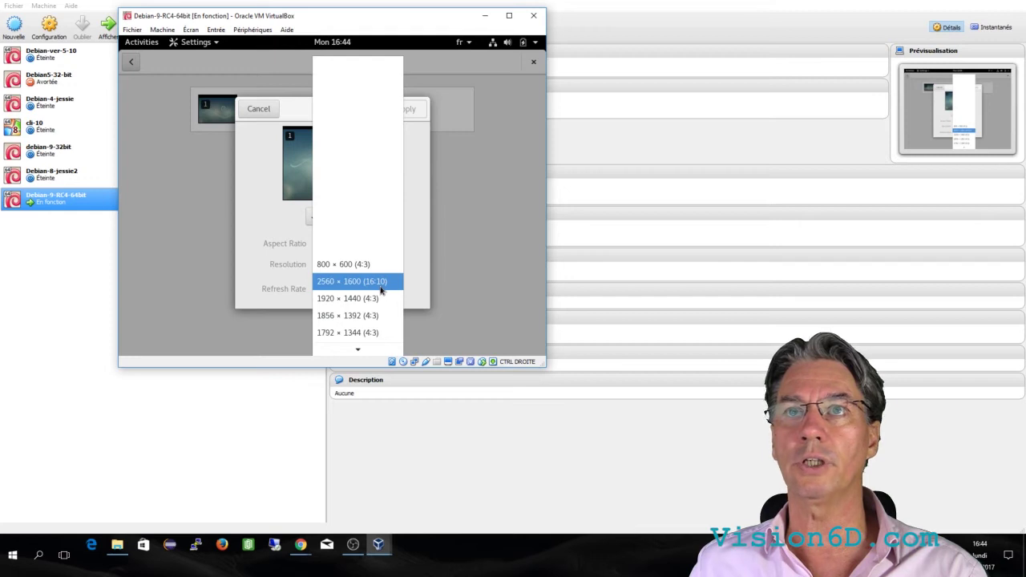
{"action": "mouse_move", "coordinate": [359, 353]}
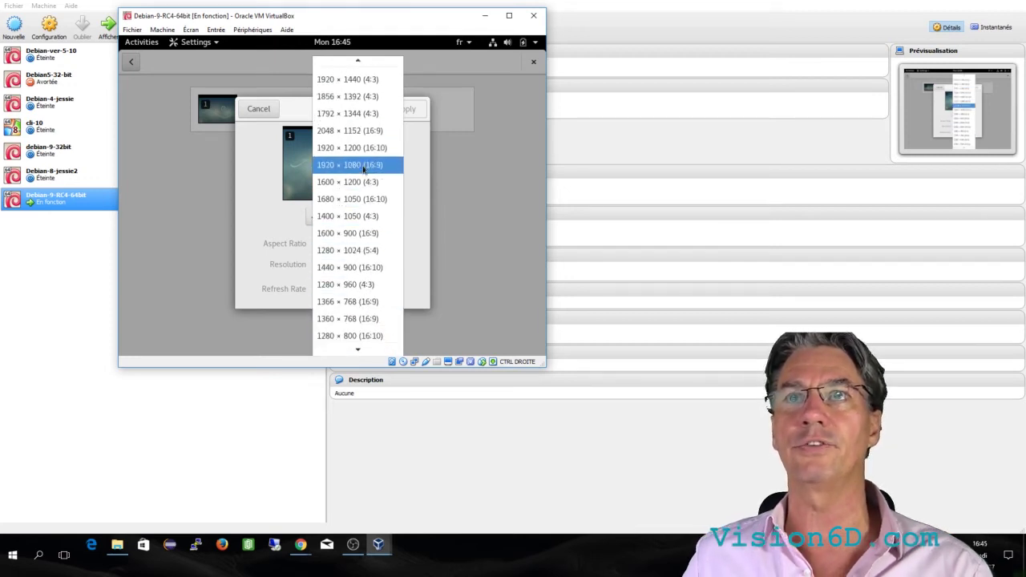
{"action": "left_click", "coordinate": [363, 250]}
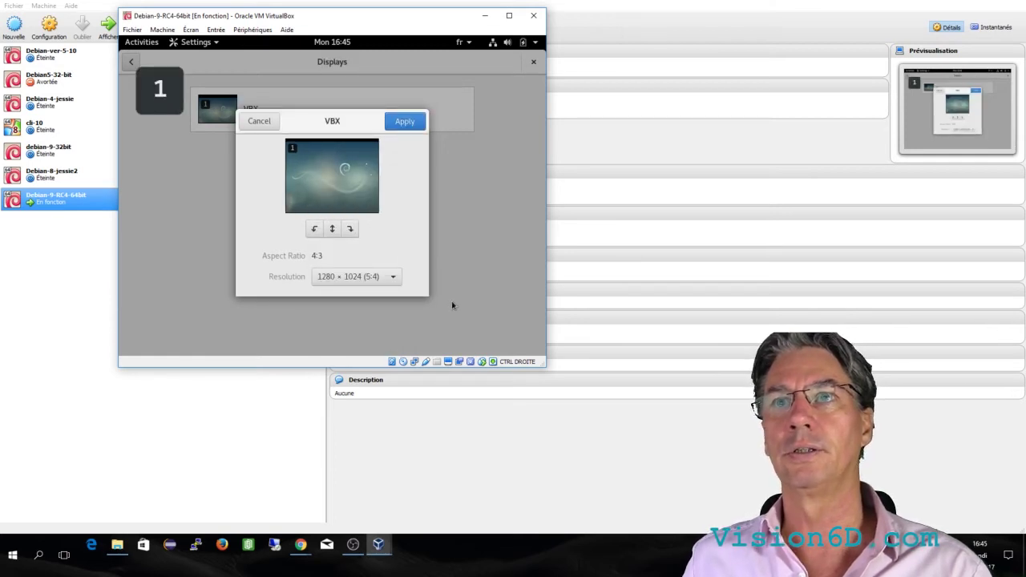
{"action": "left_click", "coordinate": [406, 122]}
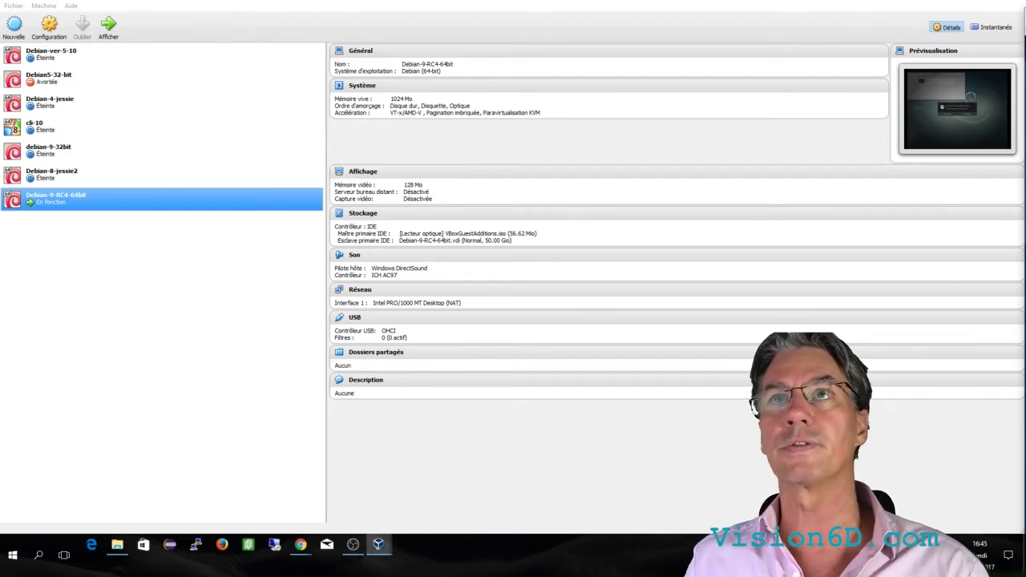
{"action": "left_click_drag", "start_coordinate": [1025, 18], "coordinate": [607, 3]}
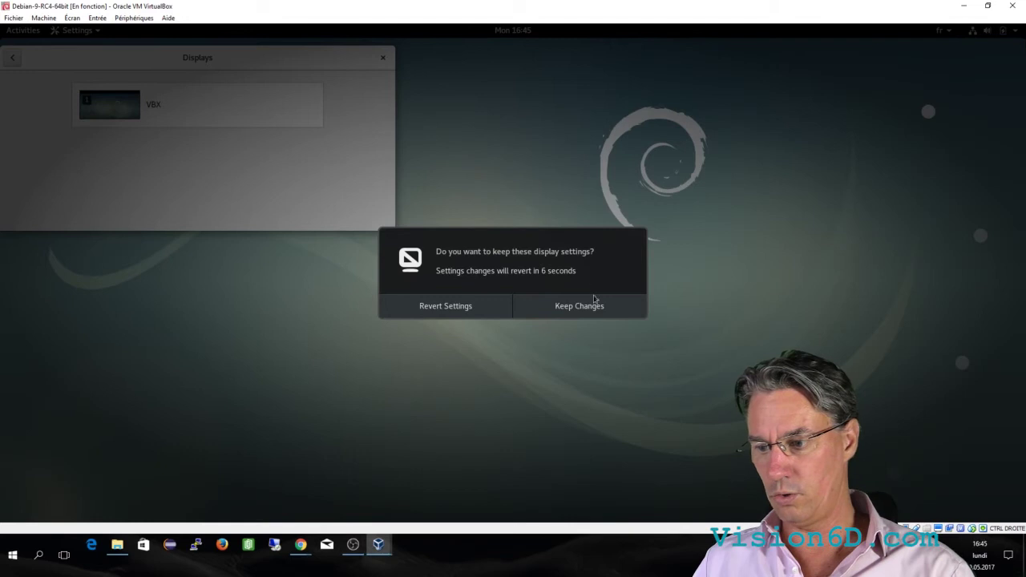
{"action": "left_click", "coordinate": [602, 315]}
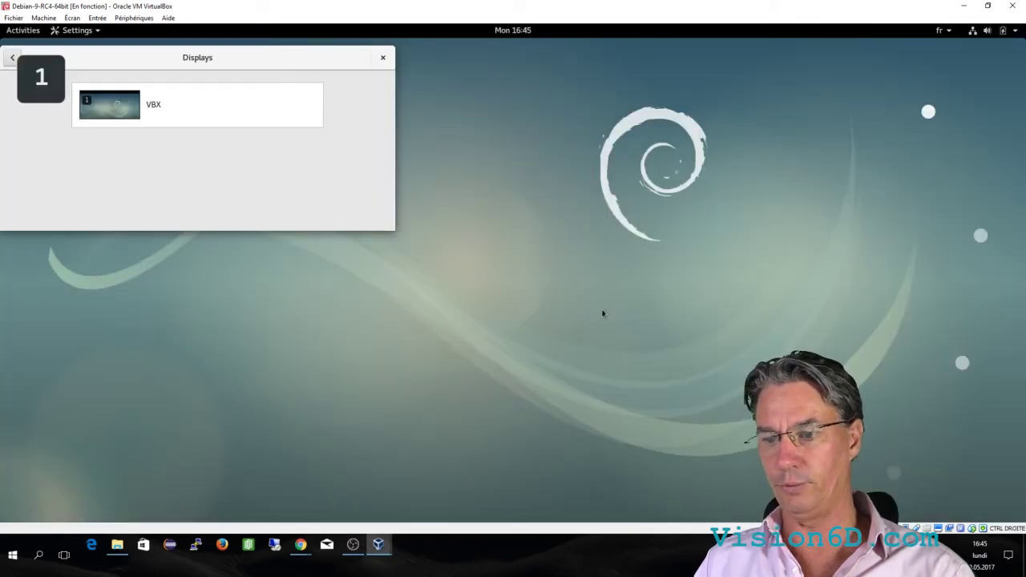
Set the VBX display back to 1280 × 1024 (5:4) in the maximized window and keep the changes
{"action": "left_click", "coordinate": [182, 117]}
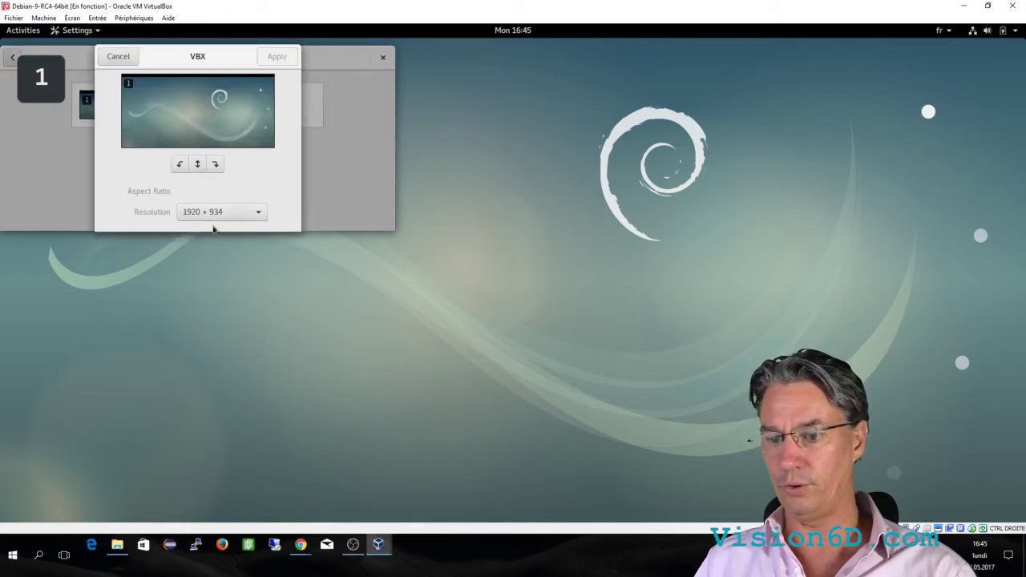
{"action": "left_click", "coordinate": [256, 216]}
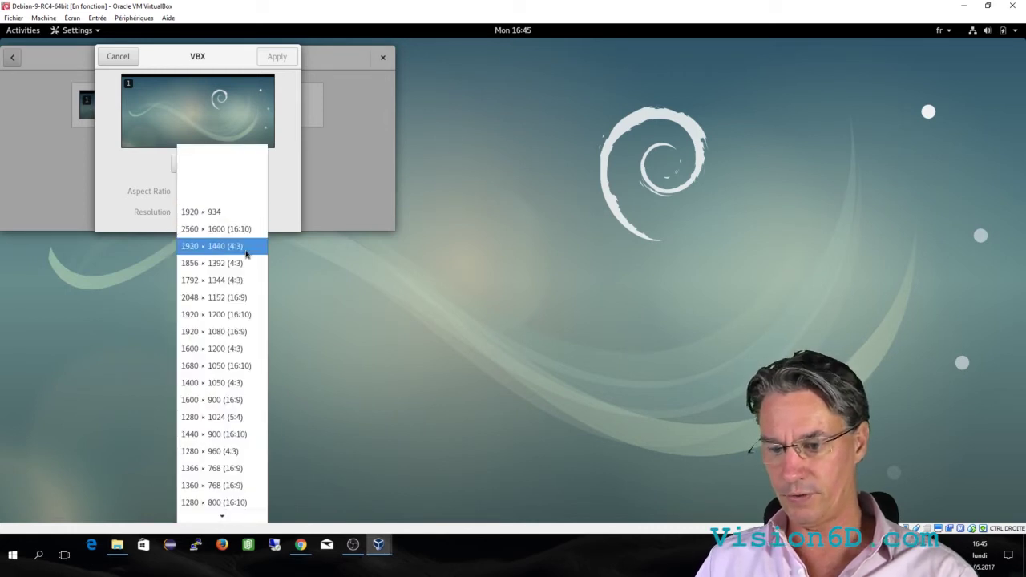
{"action": "left_click", "coordinate": [232, 417]}
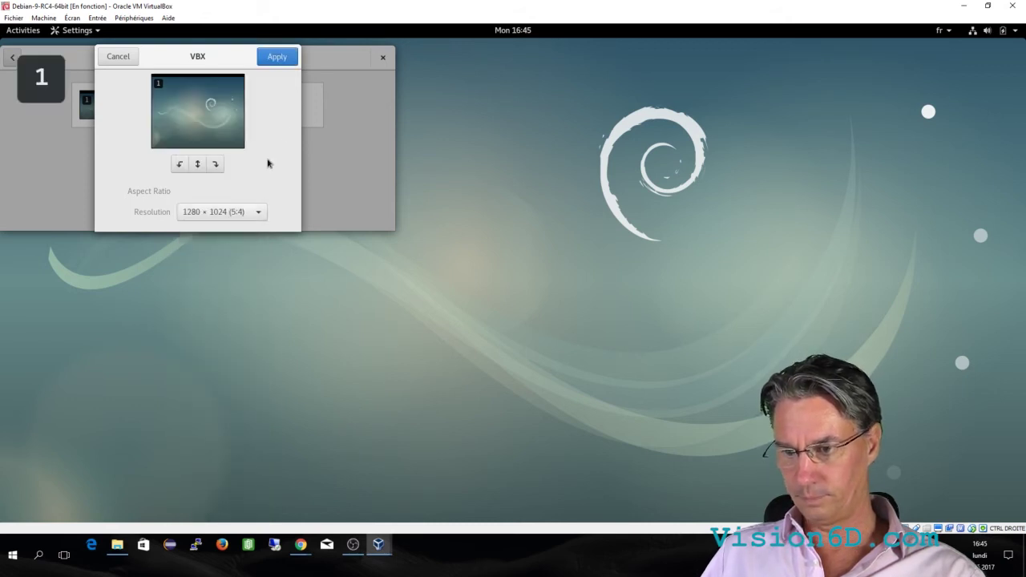
{"action": "left_click", "coordinate": [277, 58]}
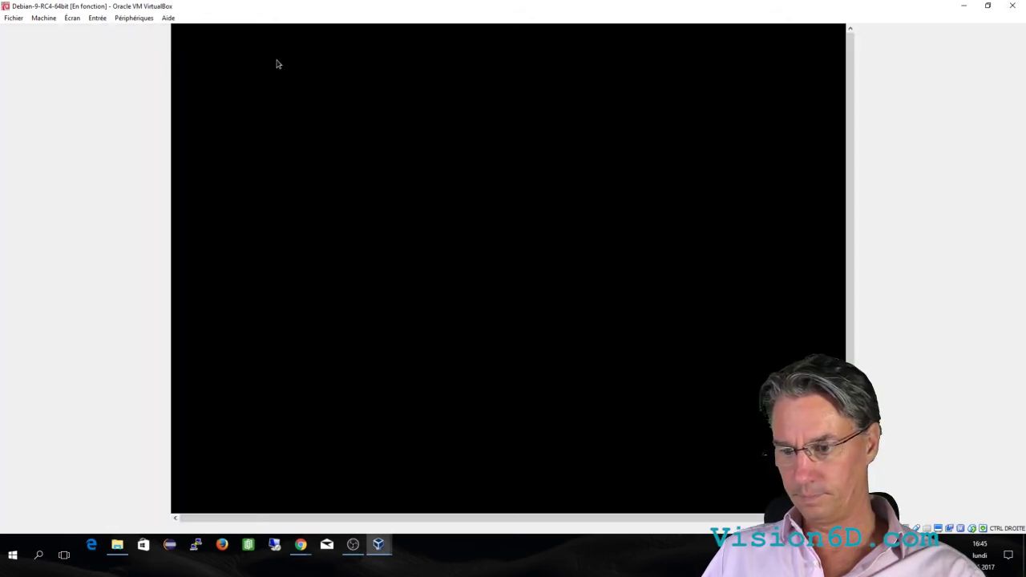
{"action": "left_click", "coordinate": [577, 337]}
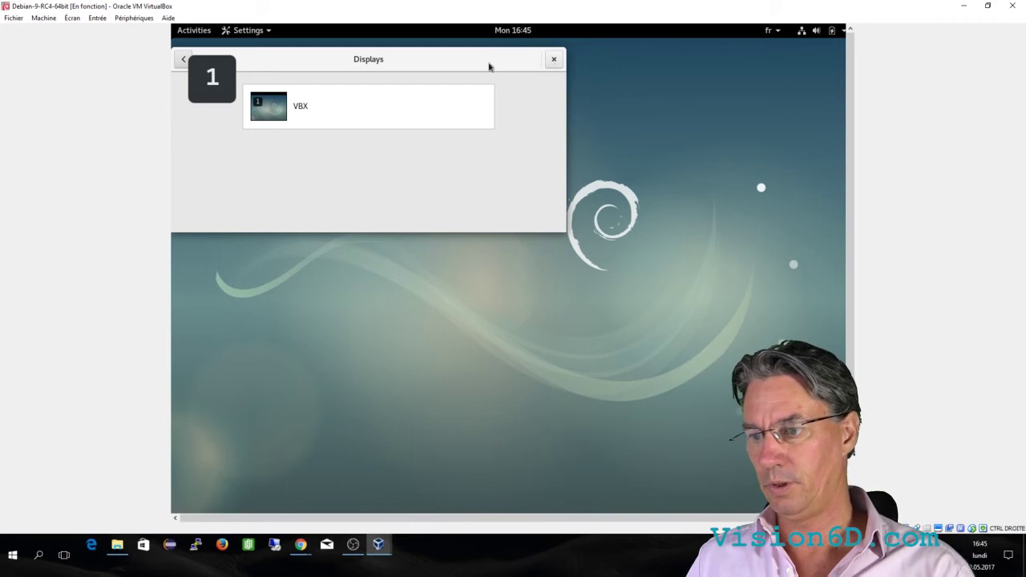
{"action": "left_click_drag", "start_coordinate": [451, 64], "coordinate": [539, 88]}
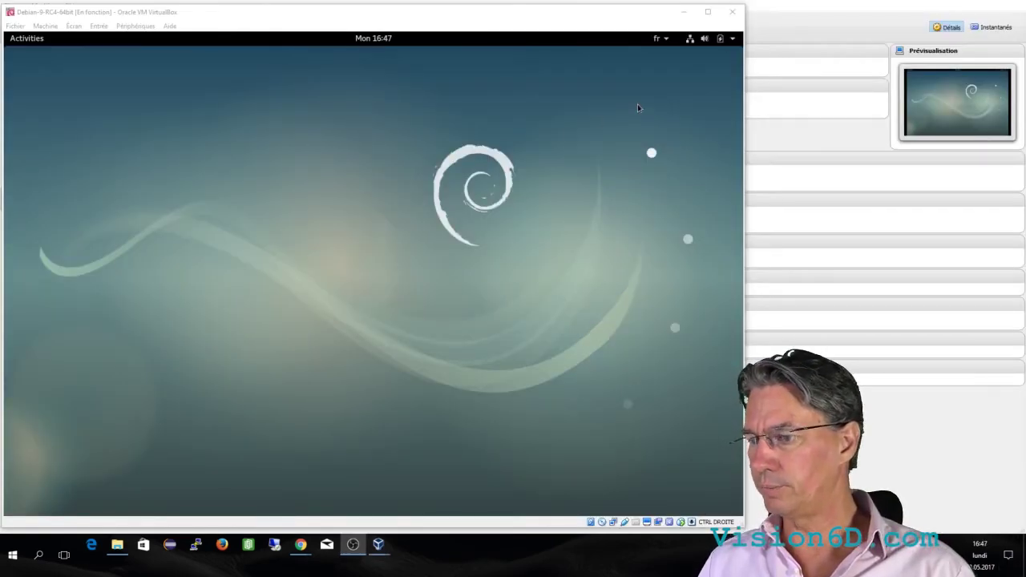
Power off the Debian guest from its desktop
{"action": "left_click", "coordinate": [726, 38]}
{"action": "left_click", "coordinate": [703, 180]}
{"action": "left_click", "coordinate": [465, 309]}
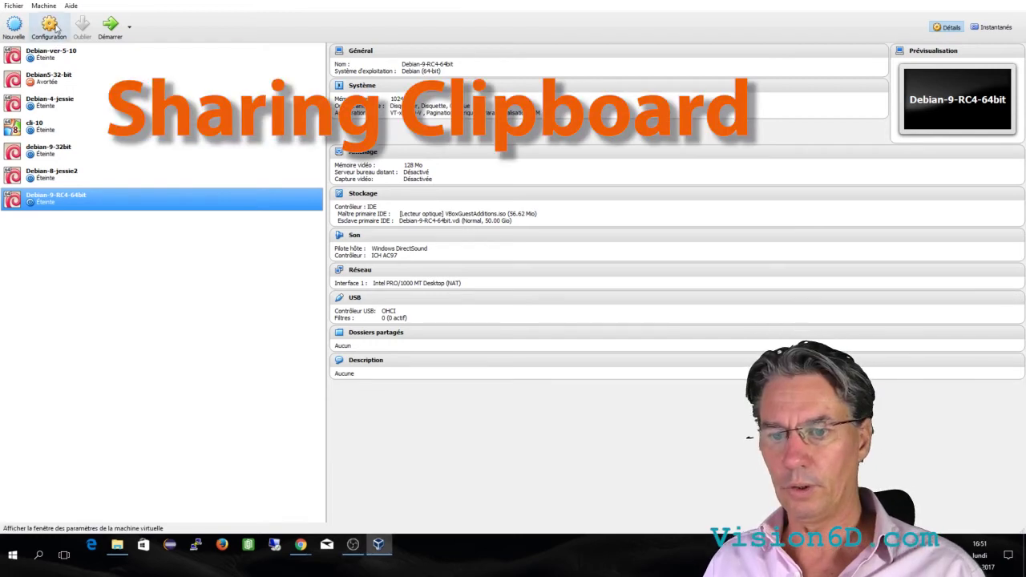
Set the shared clipboard and drag and drop of Debian-9-RC4-64bit to Bidirectionnel and save the machine's settings
{"action": "left_click", "coordinate": [49, 28]}
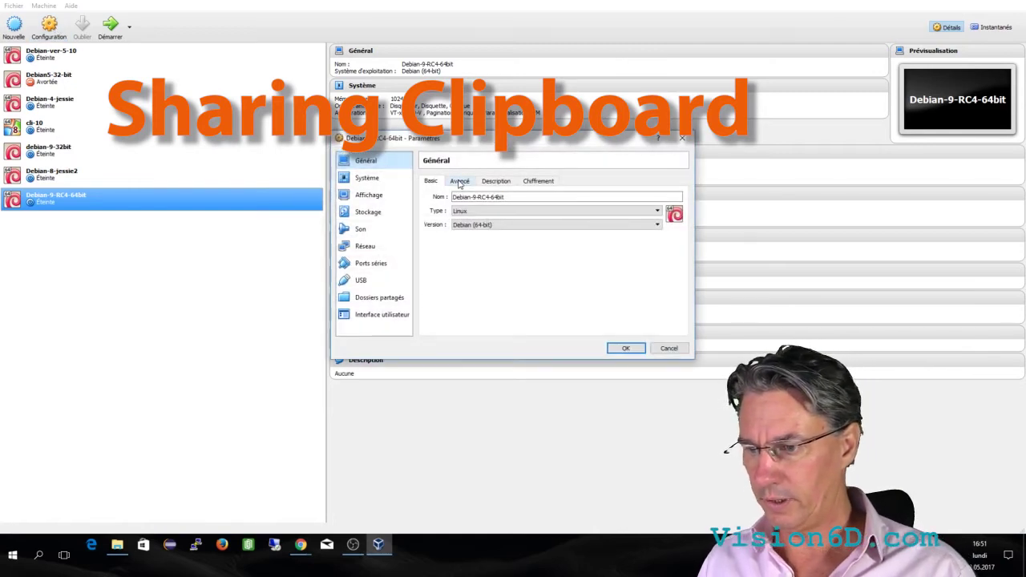
{"action": "left_click", "coordinate": [460, 181]}
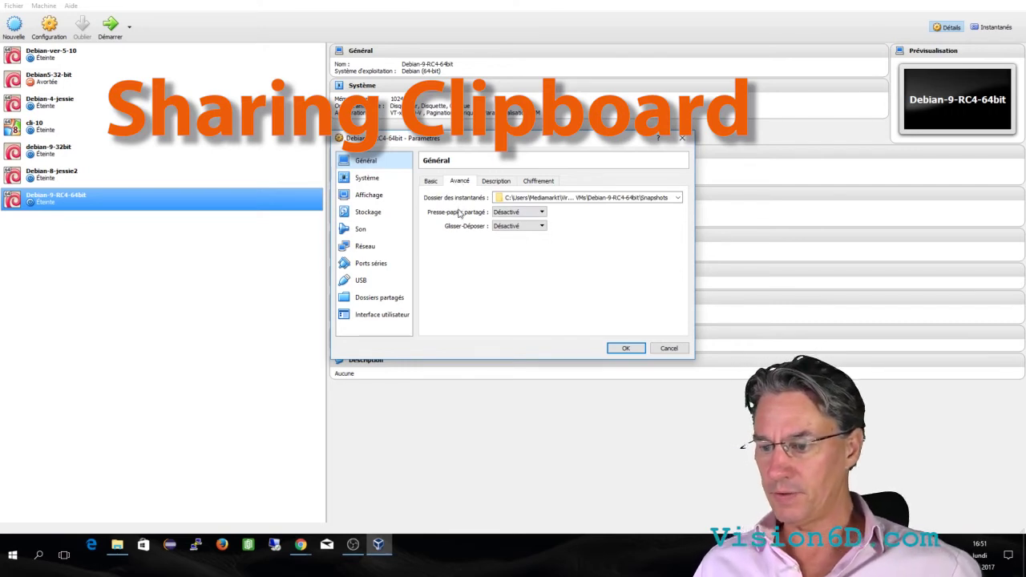
{"action": "left_click", "coordinate": [542, 213]}
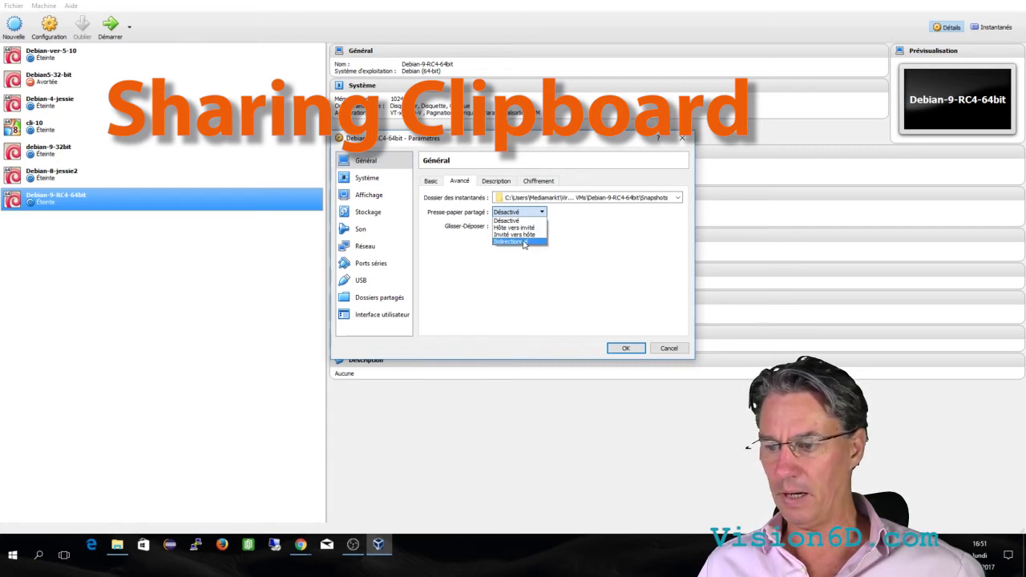
{"action": "left_click", "coordinate": [525, 243]}
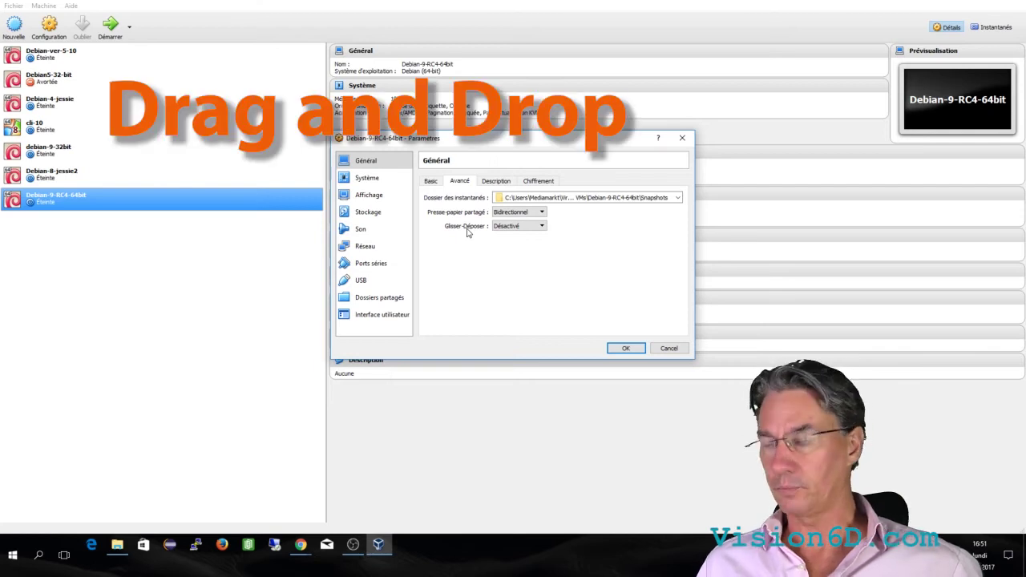
{"action": "left_click", "coordinate": [541, 226]}
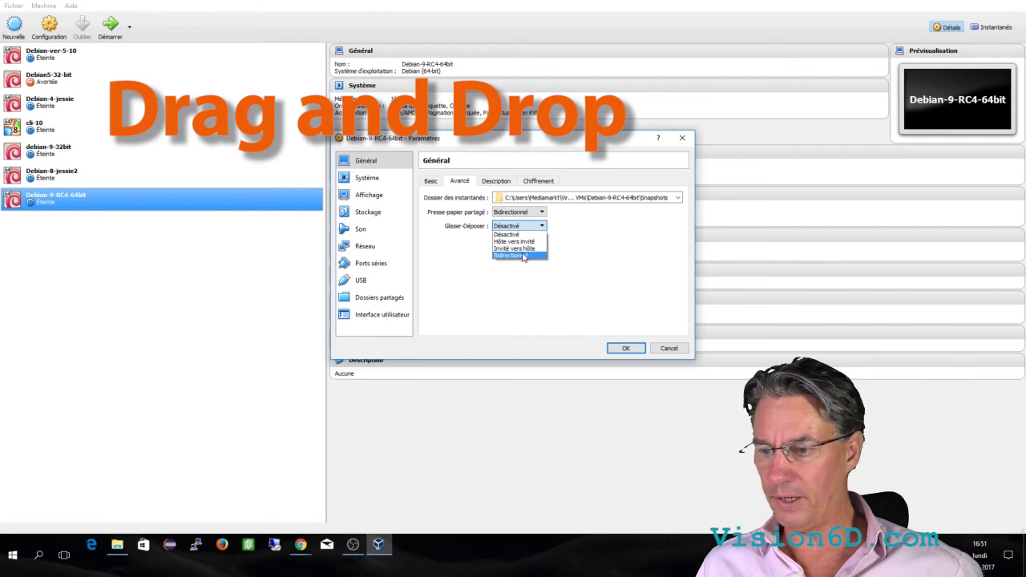
{"action": "left_click", "coordinate": [523, 255]}
{"action": "left_click", "coordinate": [624, 348]}
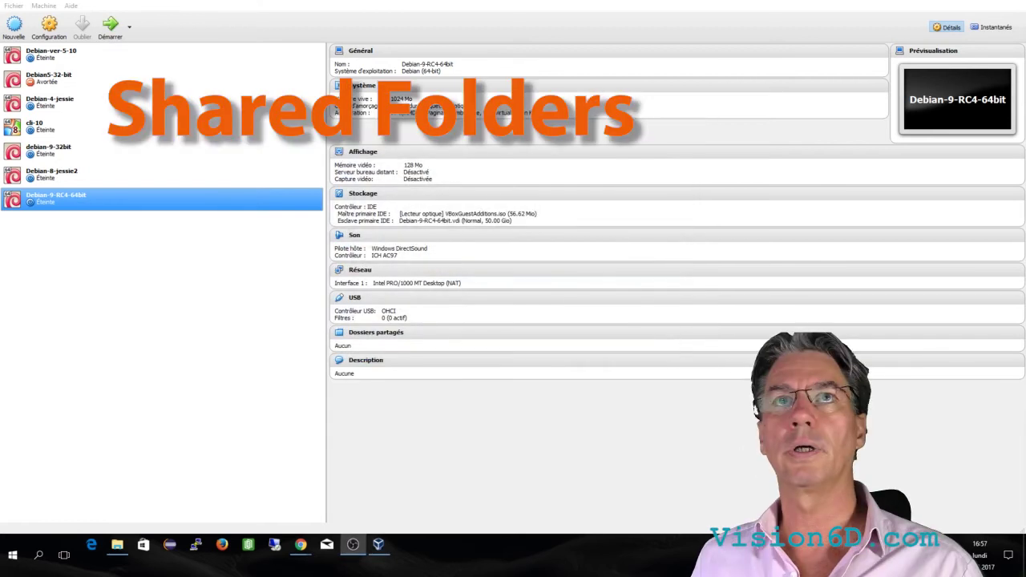
Start adding a shared folder to Debian-9-RC4-64bit and choose D:\share-with-virtual-box as its folder path
{"action": "left_click", "coordinate": [49, 29]}
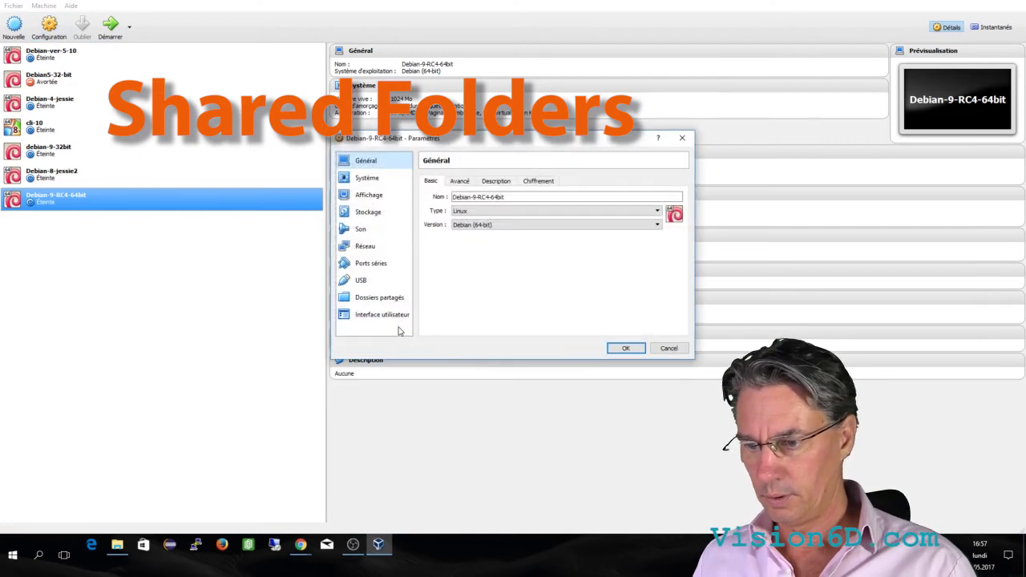
{"action": "left_click", "coordinate": [381, 298]}
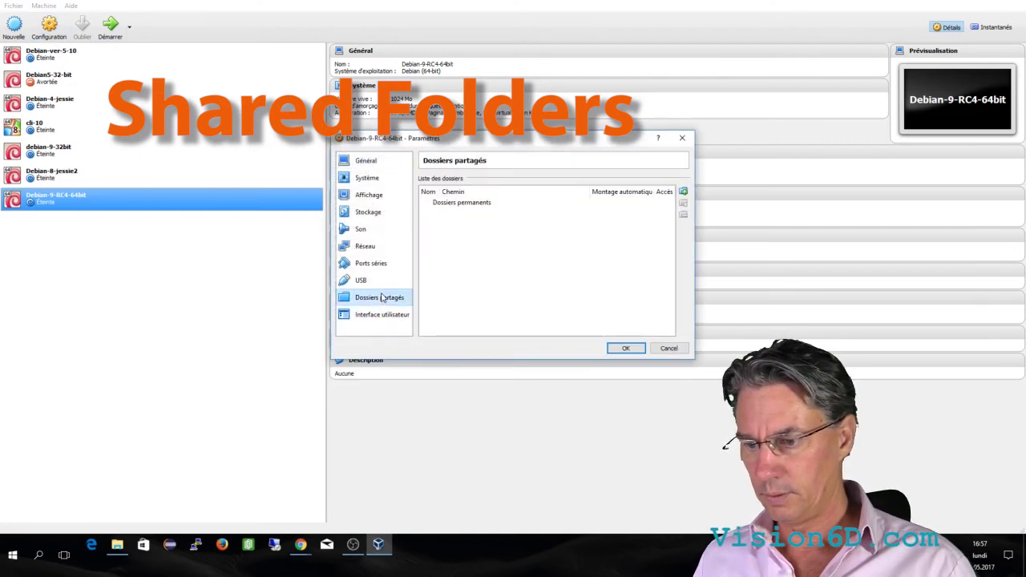
{"action": "left_click", "coordinate": [683, 192]}
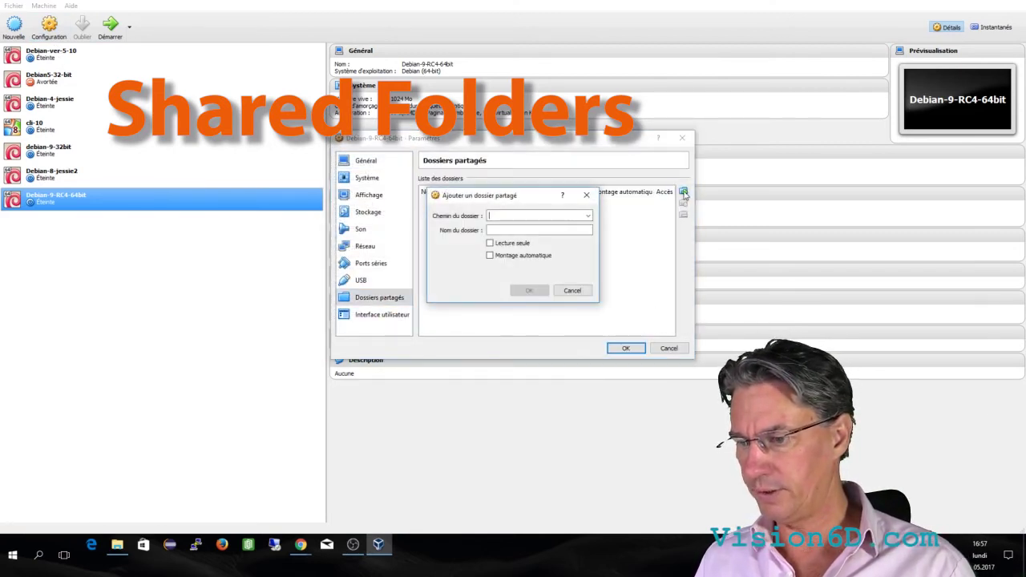
{"action": "left_click", "coordinate": [587, 217]}
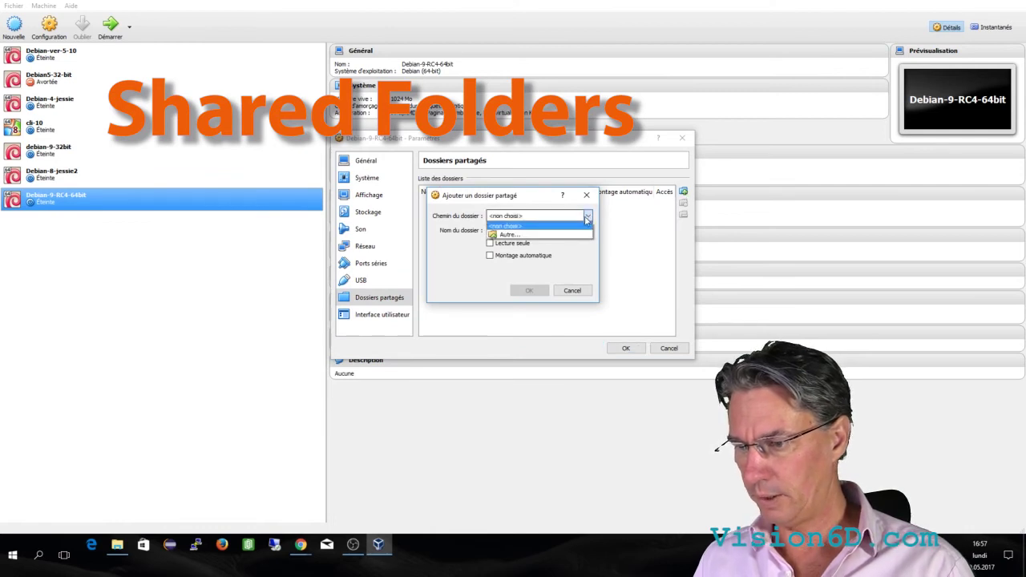
{"action": "left_click", "coordinate": [510, 234]}
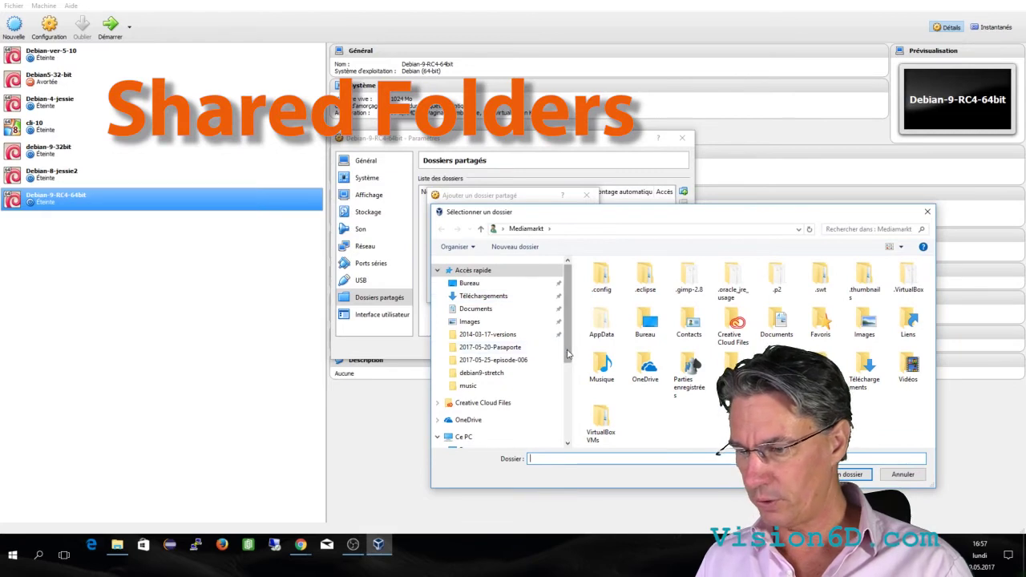
{"action": "scroll", "coordinate": [565, 383], "scroll_direction": "down", "scroll_amount": 2}
{"action": "scroll", "coordinate": [565, 382], "scroll_direction": "down", "scroll_amount": 3}
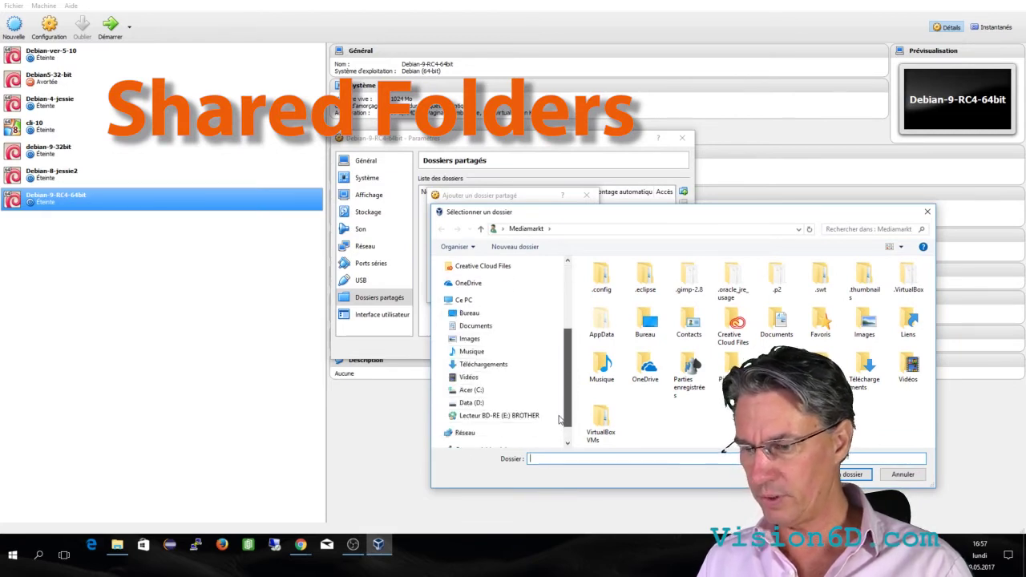
{"action": "left_click", "coordinate": [442, 402]}
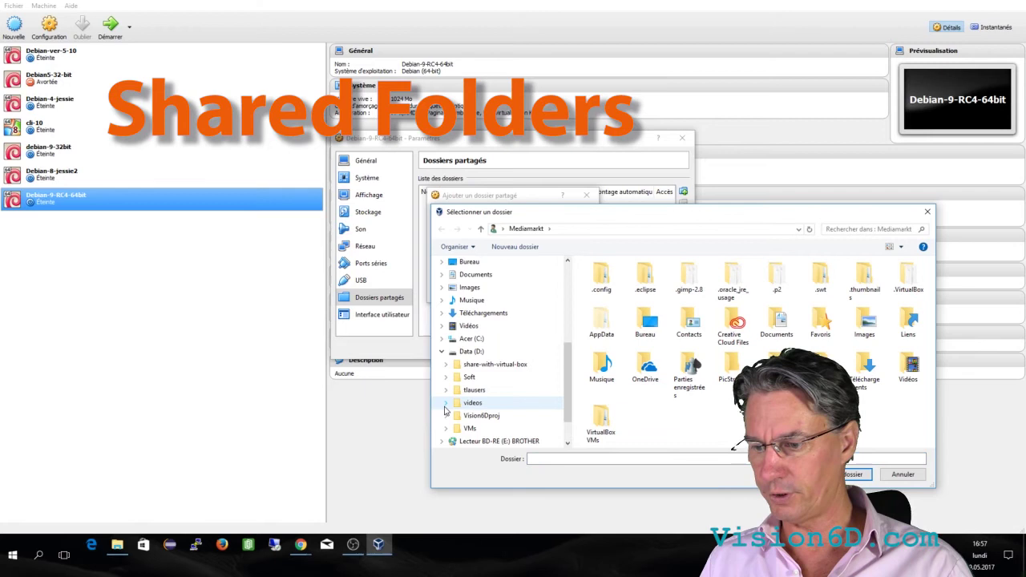
{"action": "left_click", "coordinate": [471, 371]}
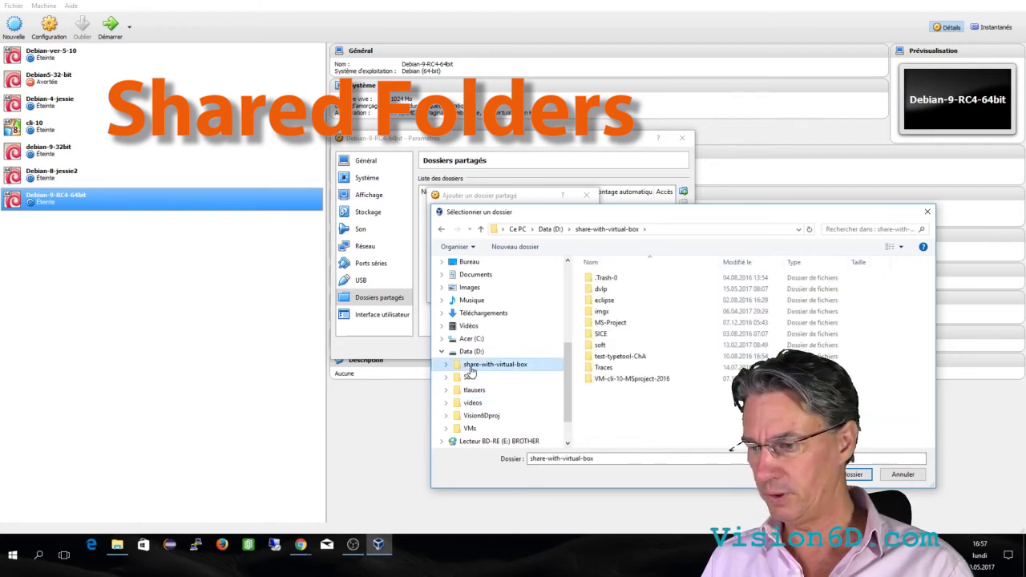
{"action": "left_click", "coordinate": [853, 474]}
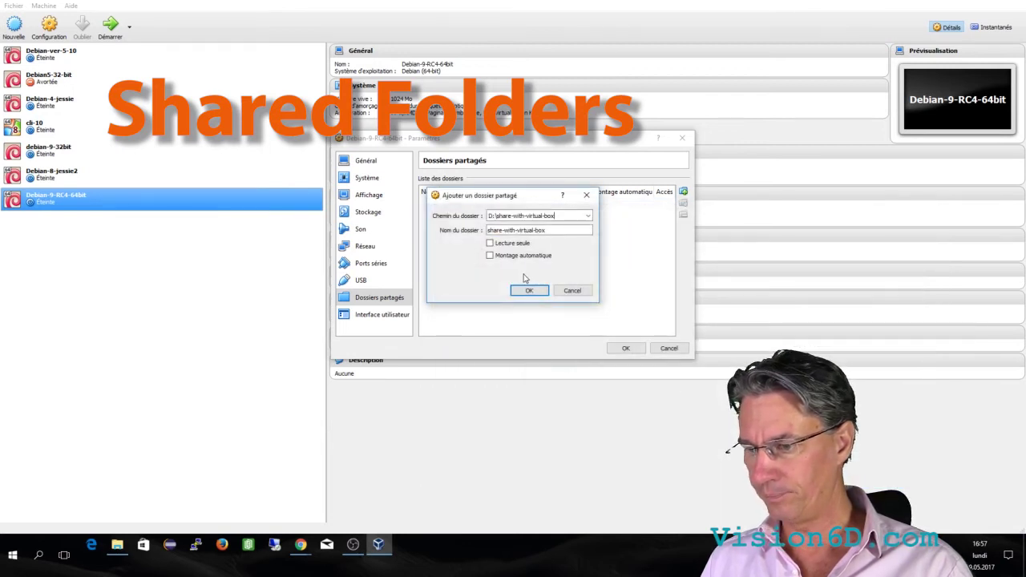
Enable Montage automatique for the shared folder, add it and save the machine's settings
{"action": "left_click", "coordinate": [490, 256]}
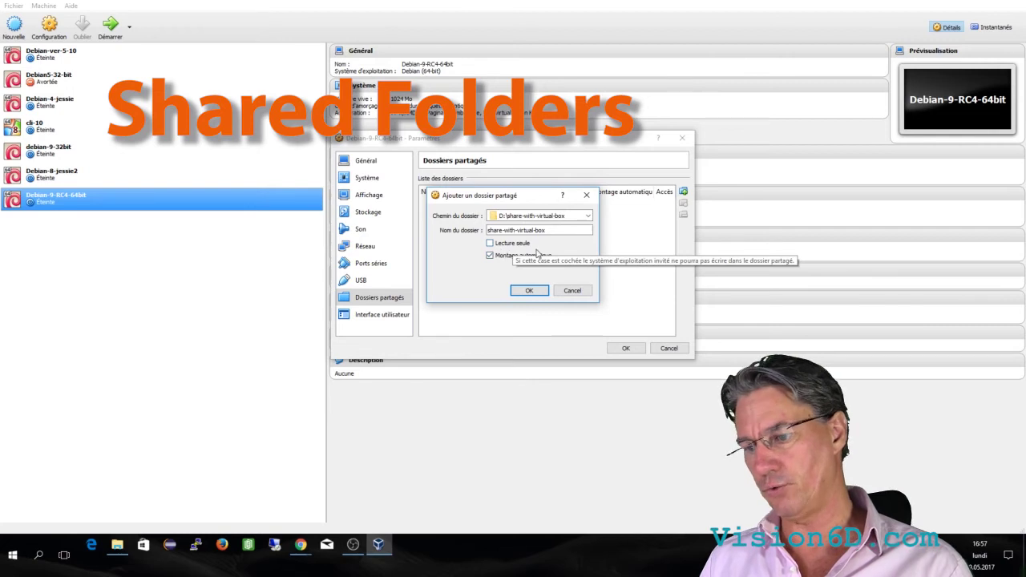
{"action": "left_click", "coordinate": [530, 291]}
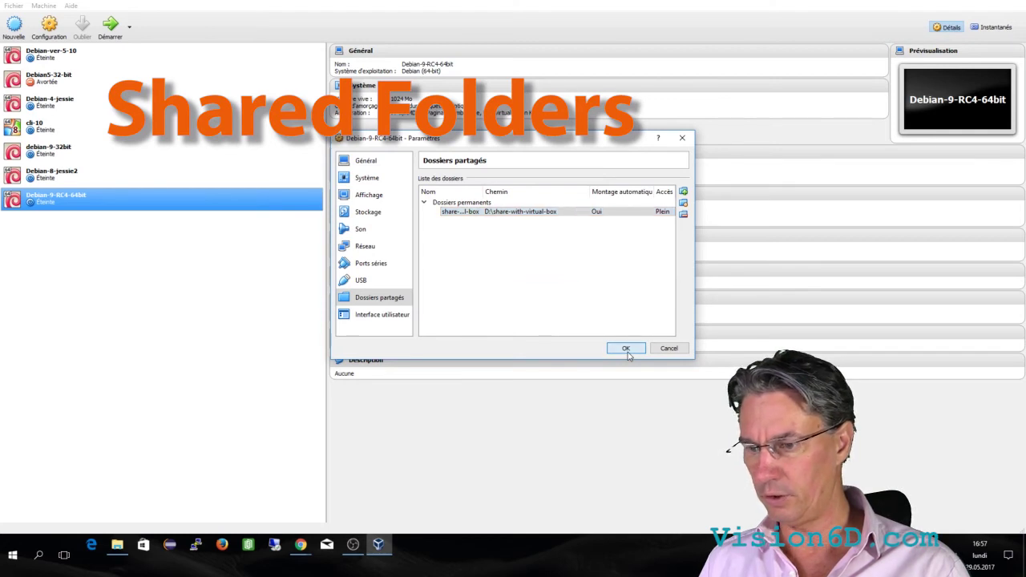
{"action": "left_click", "coordinate": [625, 349]}
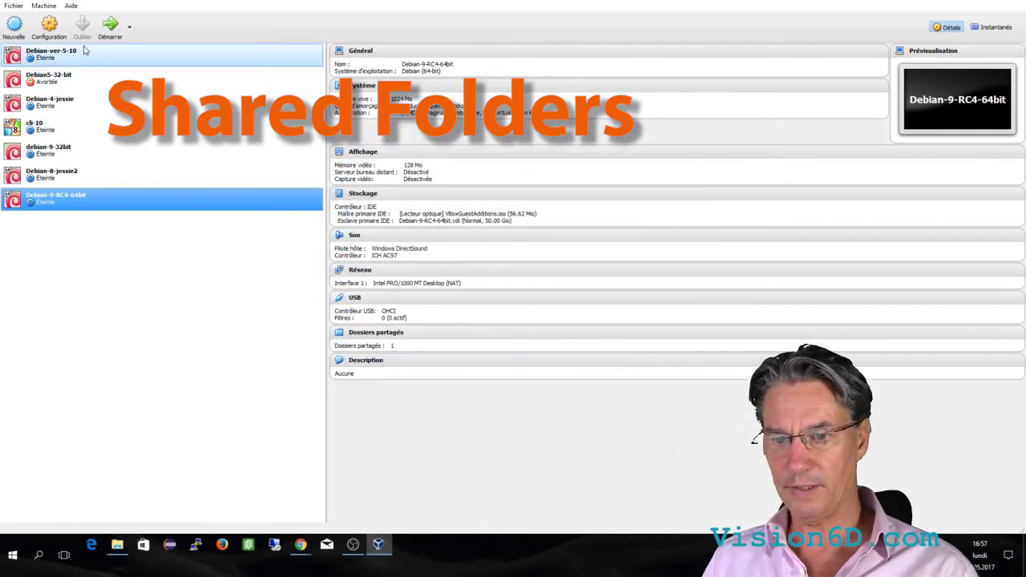
Check the Dossiers partagés list in the machine's settings and close the settings
{"action": "left_click", "coordinate": [53, 29]}
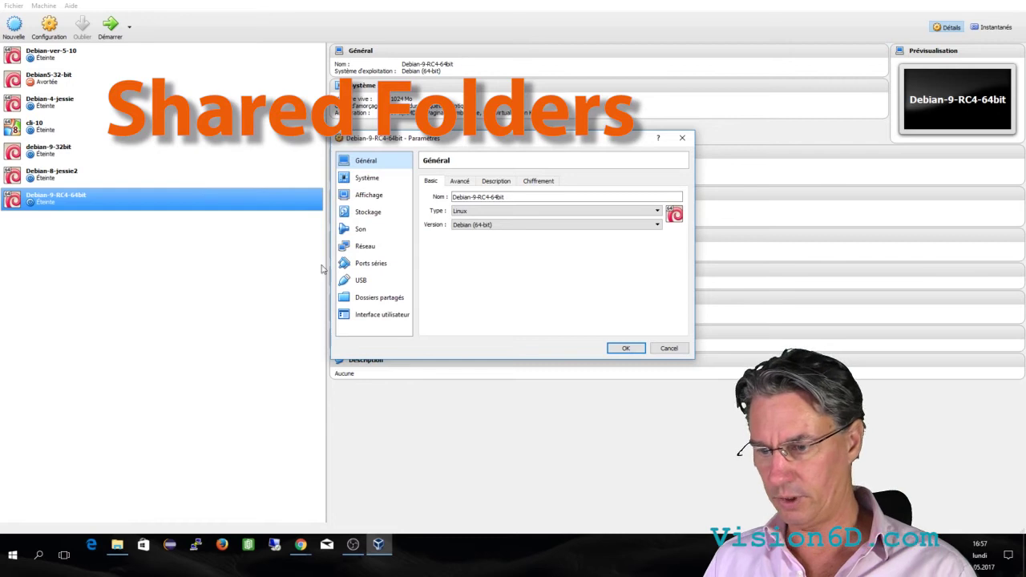
{"action": "left_click", "coordinate": [368, 300]}
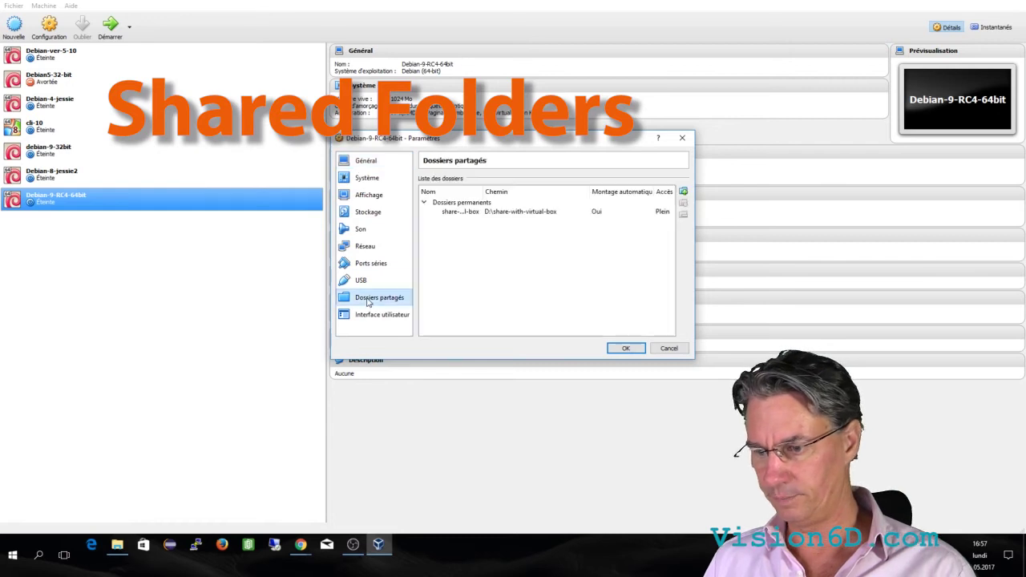
{"action": "left_click", "coordinate": [627, 349]}
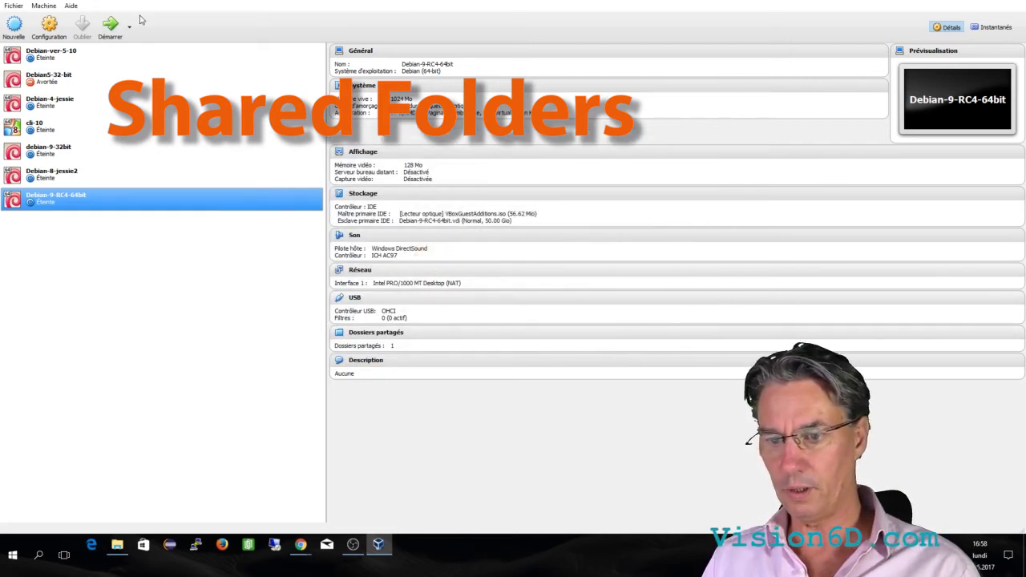
Start the Debian-9-RC4-64bit machine and sign in to the listed user account with its password
{"action": "left_click", "coordinate": [110, 29]}
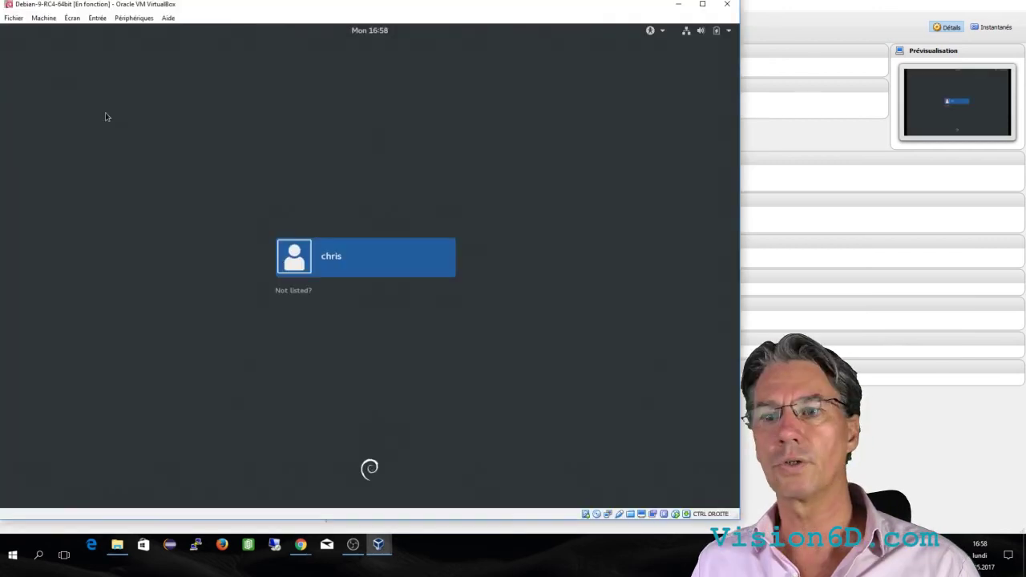
{"action": "left_click", "coordinate": [306, 274]}
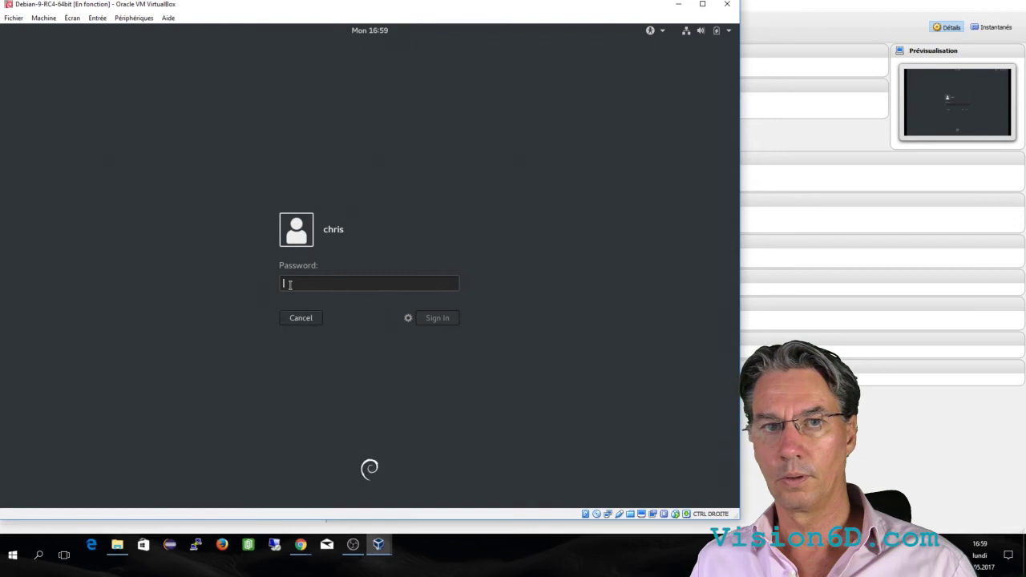
{"action": "type", "text": "****"}
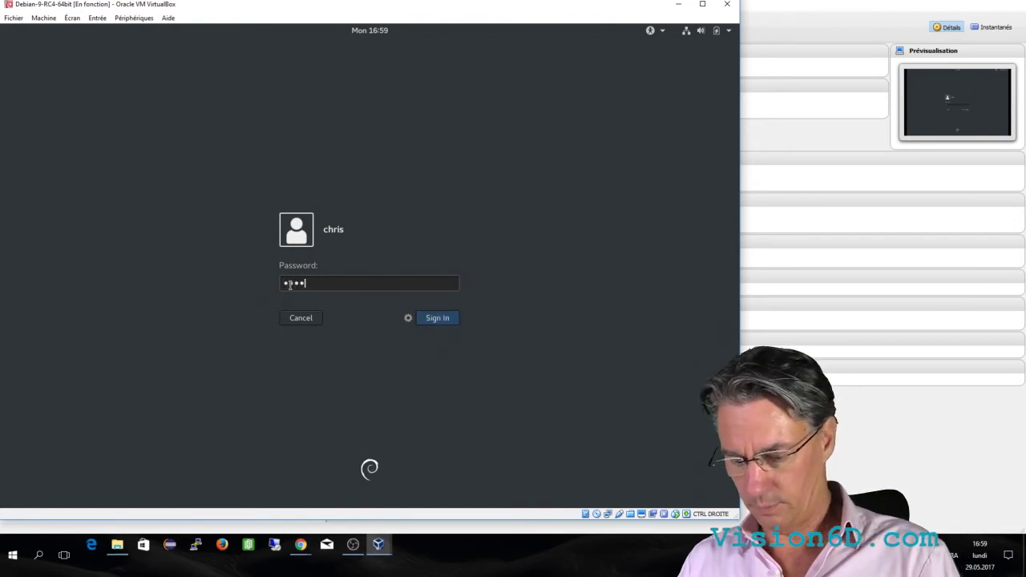
{"action": "type", "text": "****"}
{"action": "key", "text": "Return"}
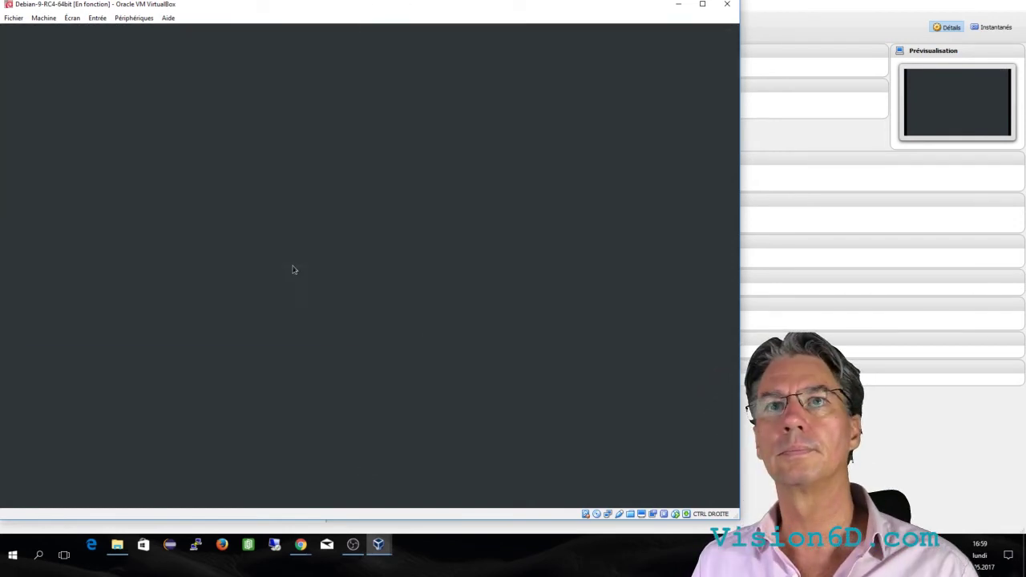
Open a terminal in the Debian guest and list the home directory with ls -l
{"action": "left_click", "coordinate": [14, 32]}
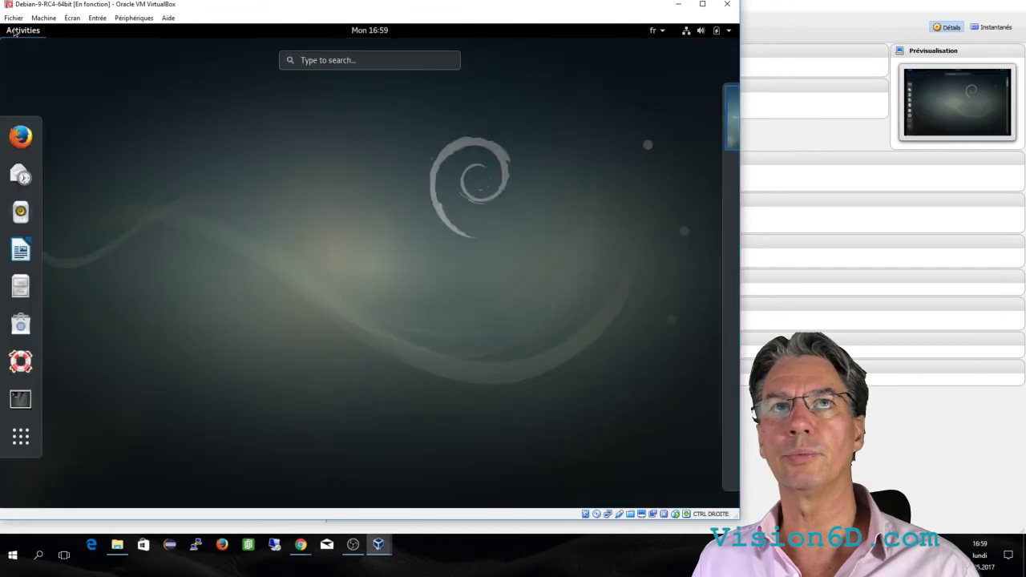
{"action": "left_click", "coordinate": [20, 399]}
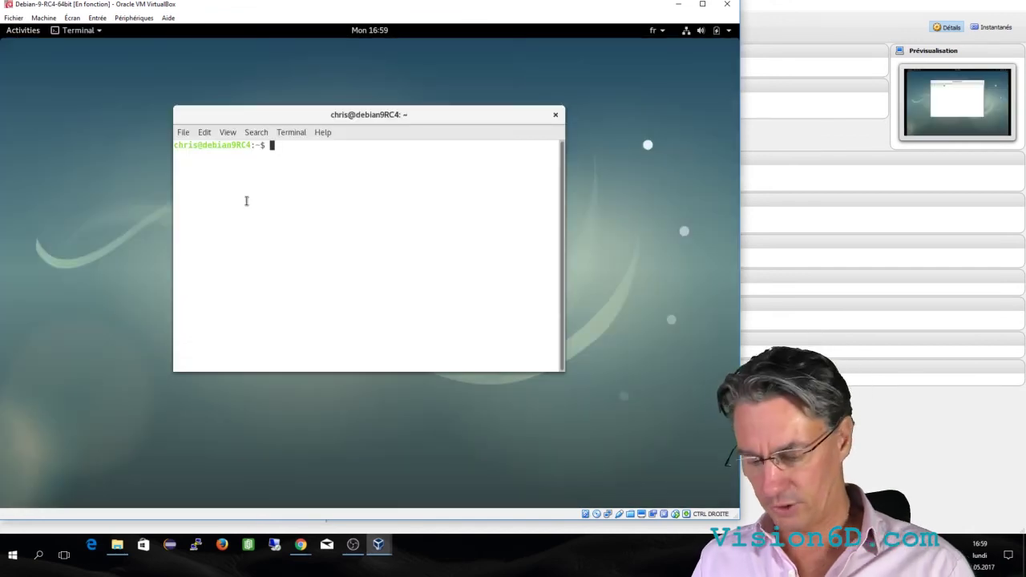
{"action": "type", "text": "ls -l"}
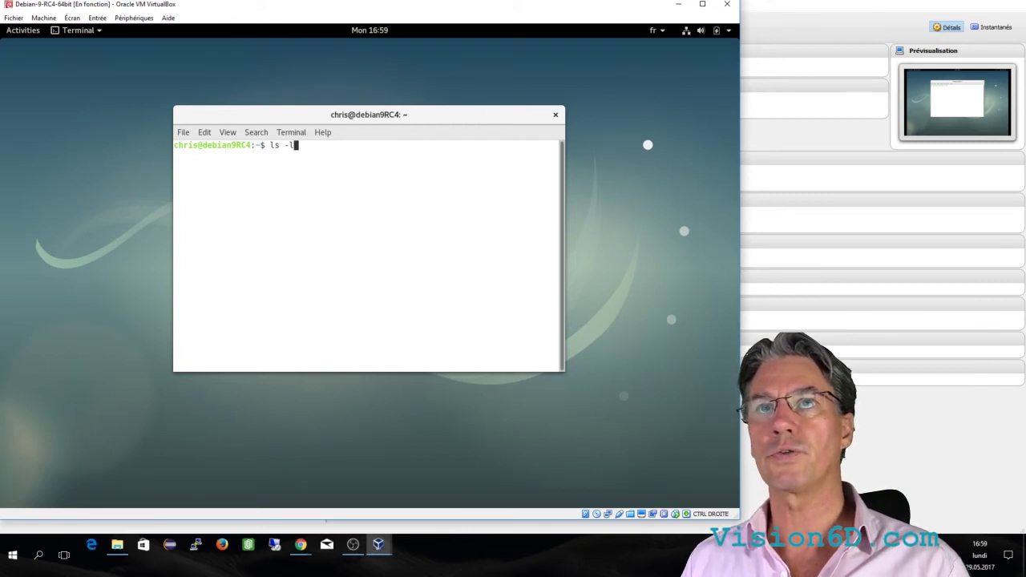
{"action": "key", "text": "Return"}
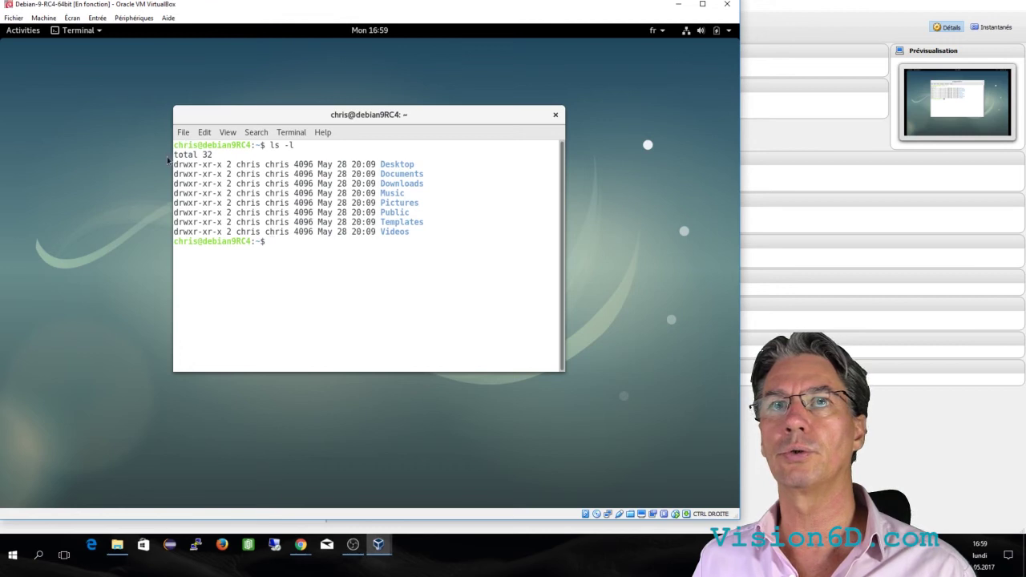
Copy the complete ls -l output from the guest's terminal, starting at the total line
{"action": "left_click_drag", "start_coordinate": [173, 155], "coordinate": [415, 231]}
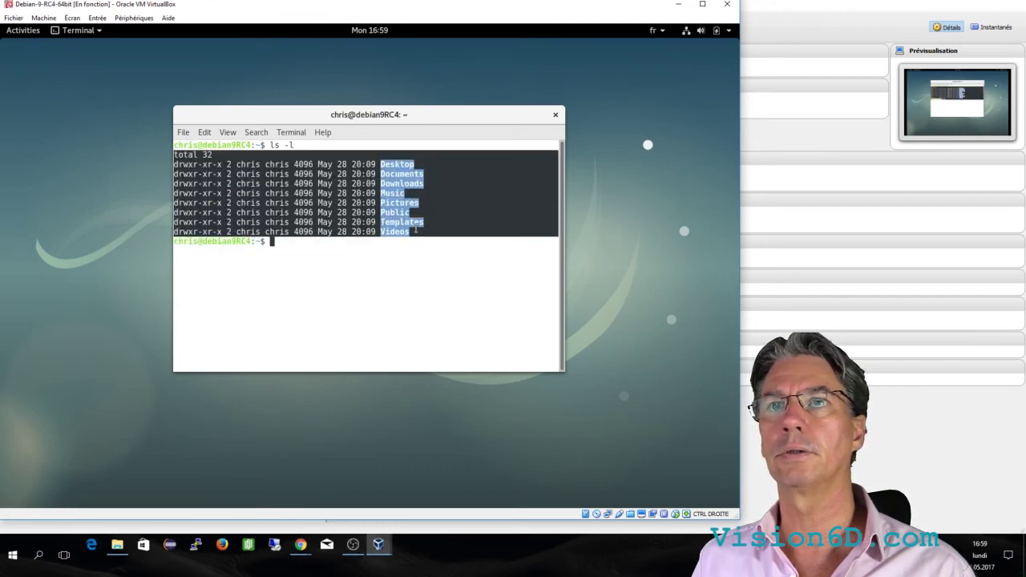
{"action": "right_click", "coordinate": [388, 223]}
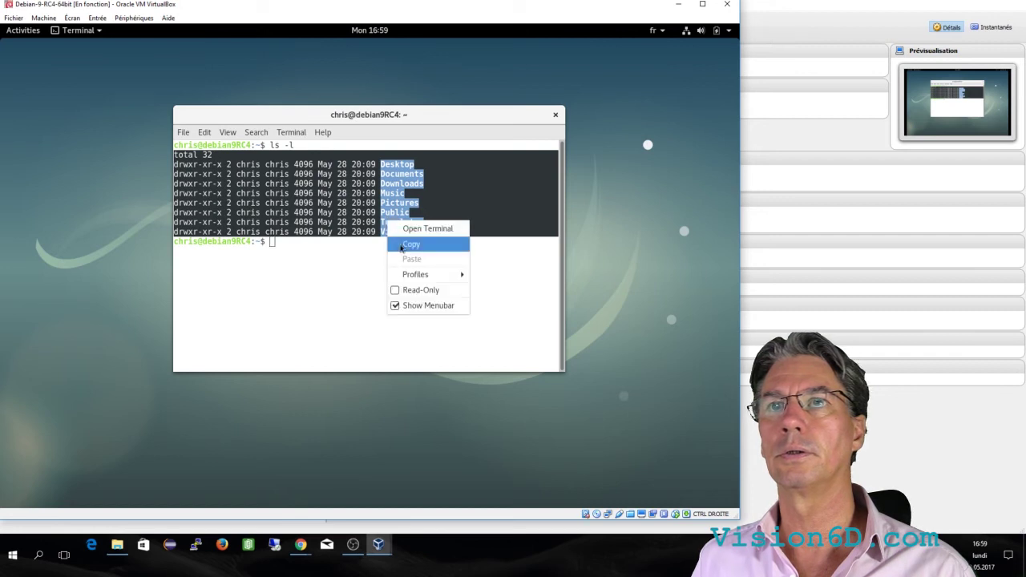
{"action": "left_click", "coordinate": [412, 244]}
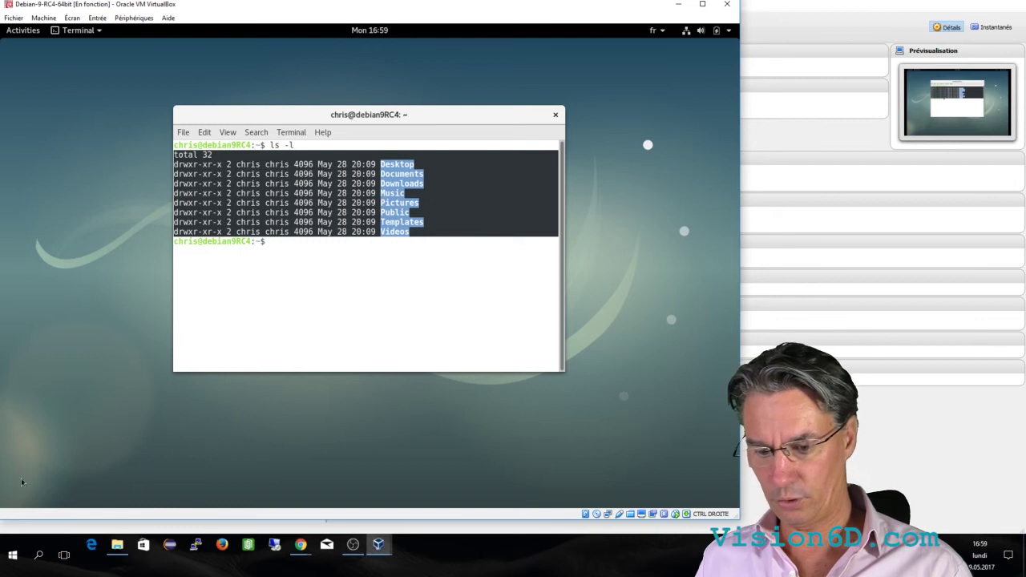
Open Notepad on the Windows host, paste the copied directory listing and place the window beside the guest's terminal
{"action": "left_click", "coordinate": [40, 556]}
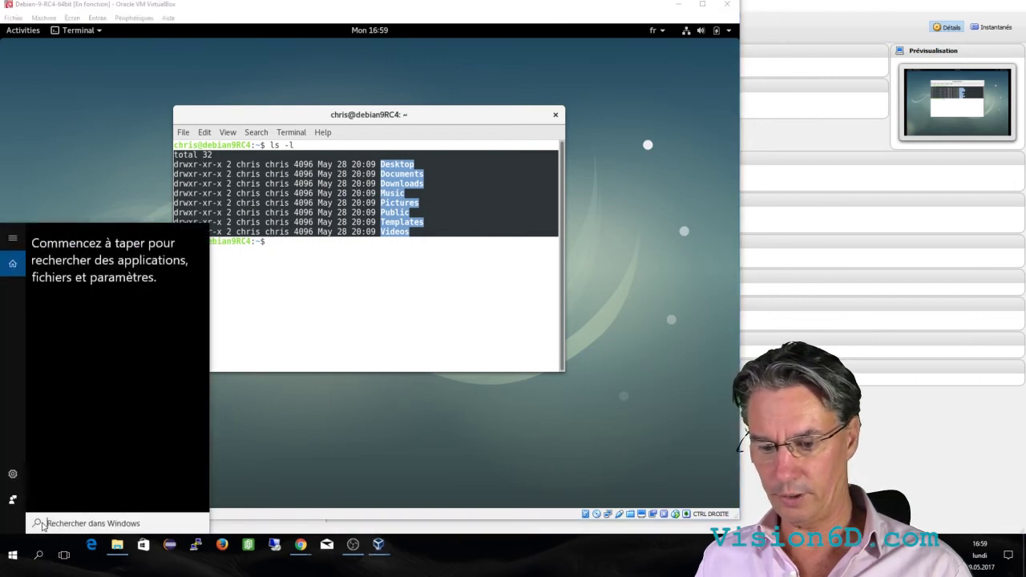
{"action": "type", "text": "notepad"}
{"action": "key", "text": "Return"}
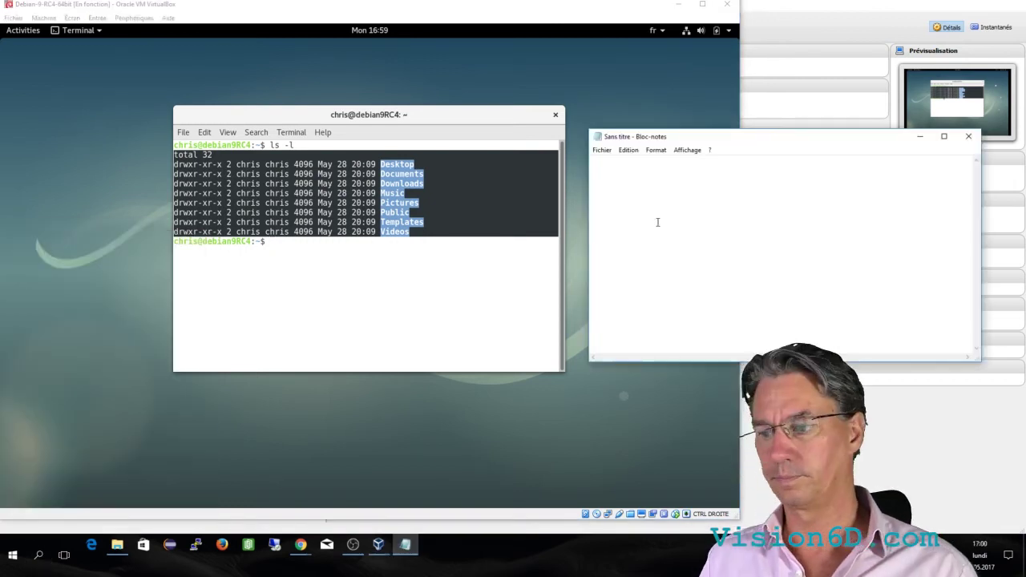
{"action": "left_click_drag", "start_coordinate": [764, 141], "coordinate": [775, 77]}
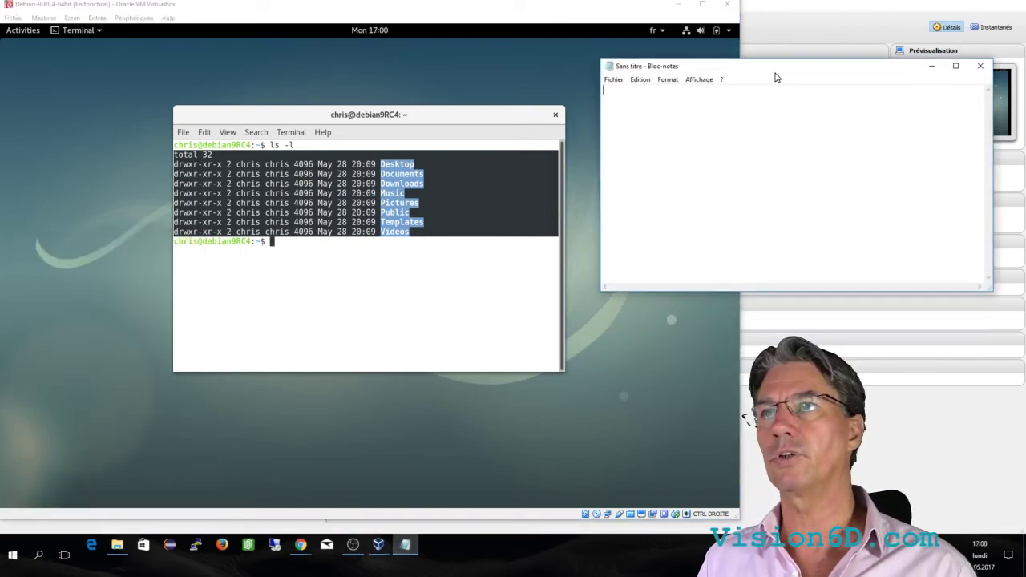
{"action": "left_click", "coordinate": [641, 81]}
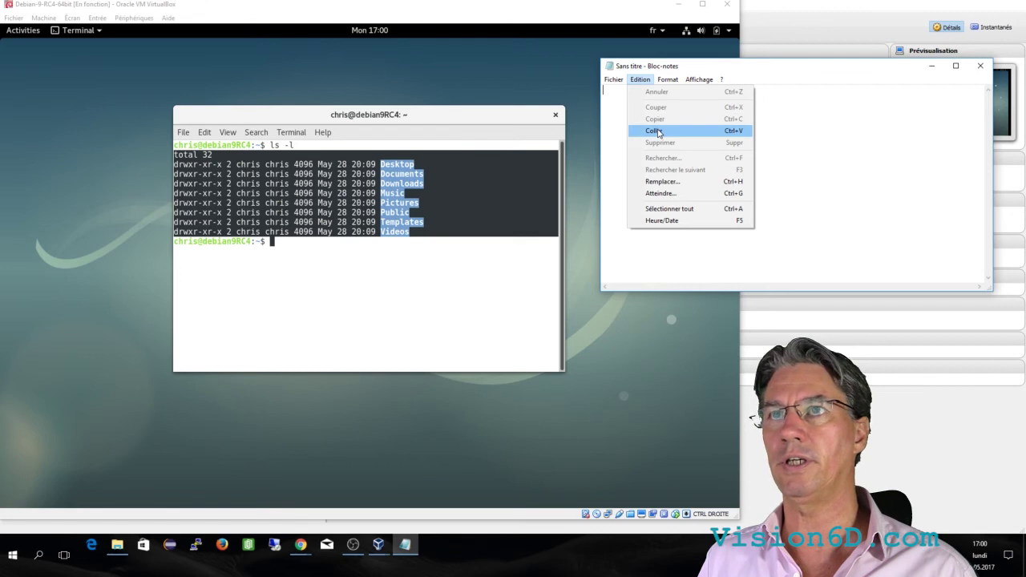
{"action": "left_click", "coordinate": [655, 132]}
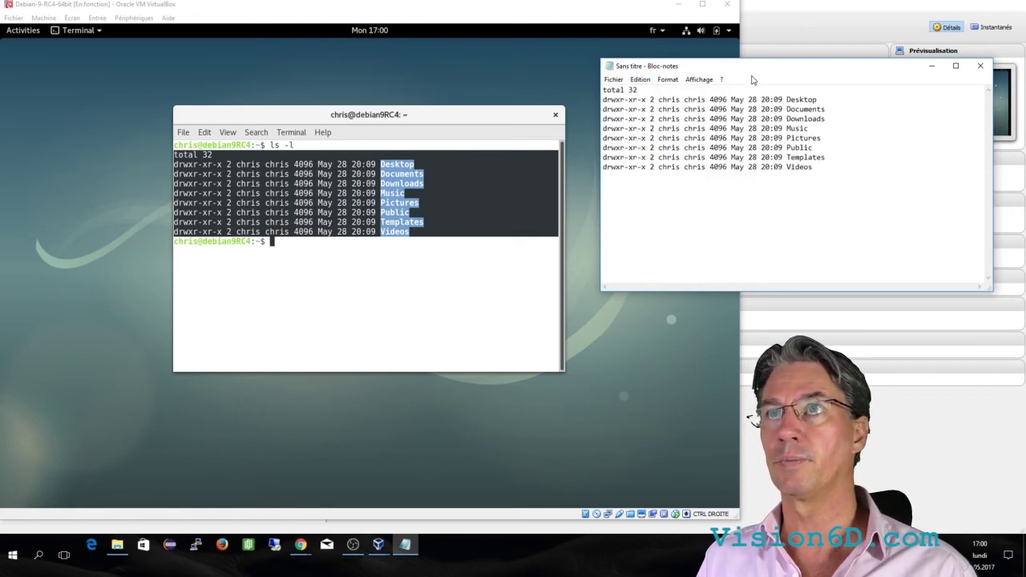
{"action": "left_click_drag", "start_coordinate": [752, 73], "coordinate": [797, 151]}
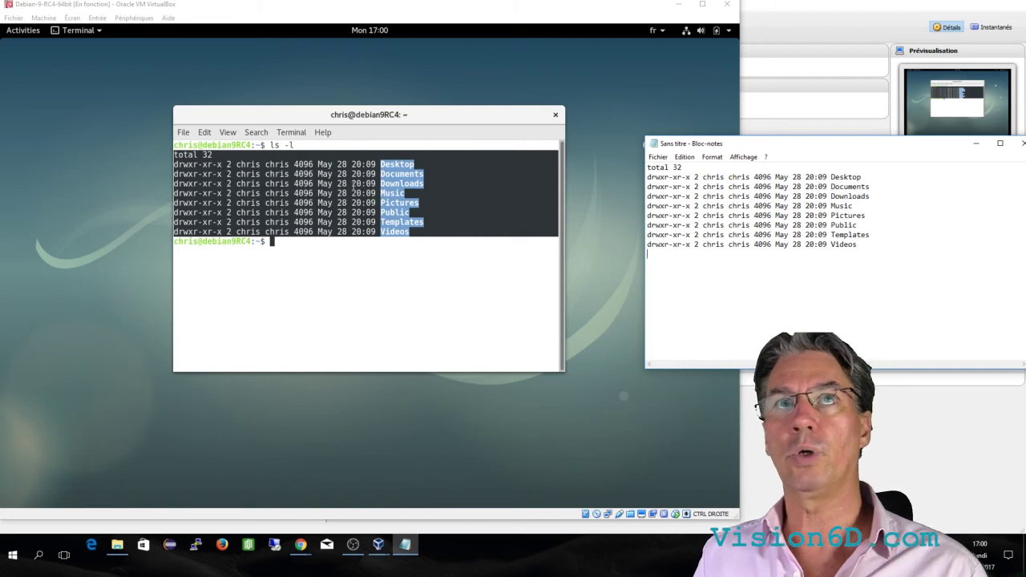
Open the guest's file manager and view the contents of the sf_share-with-virtual-box shared folder
{"action": "left_click", "coordinate": [23, 31]}
{"action": "left_click", "coordinate": [24, 287]}
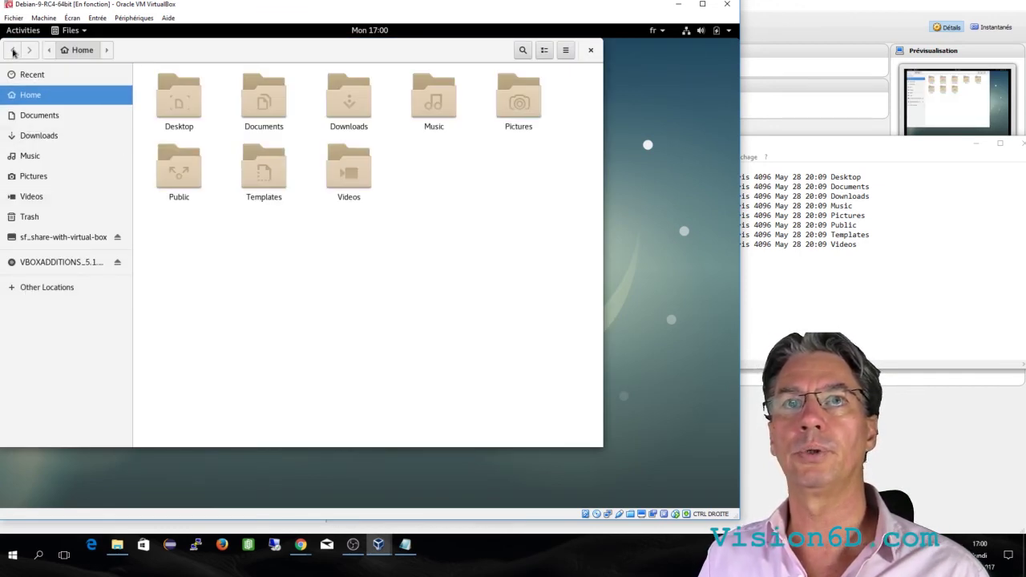
{"action": "left_click", "coordinate": [51, 239]}
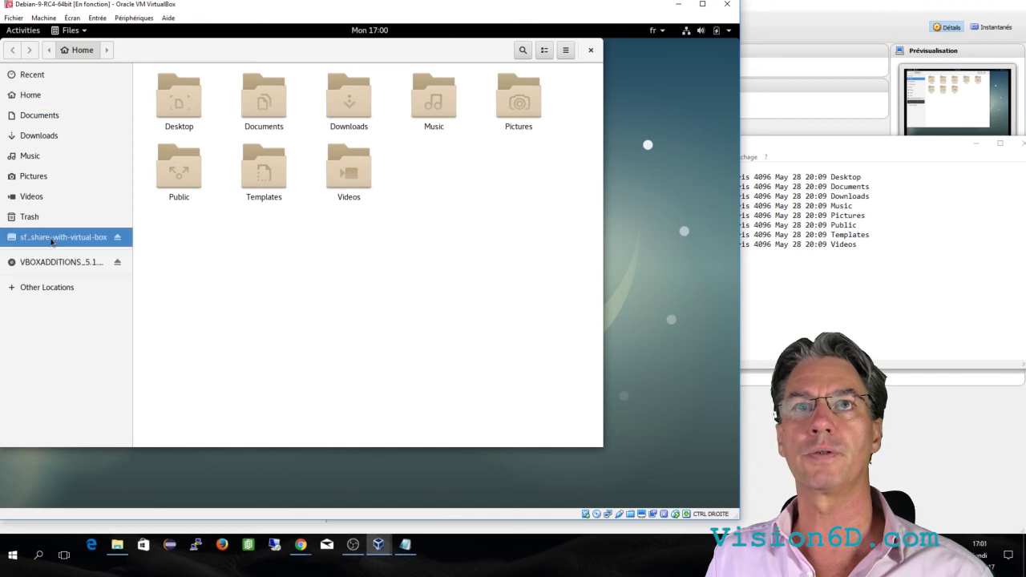
{"action": "left_click", "coordinate": [304, 278]}
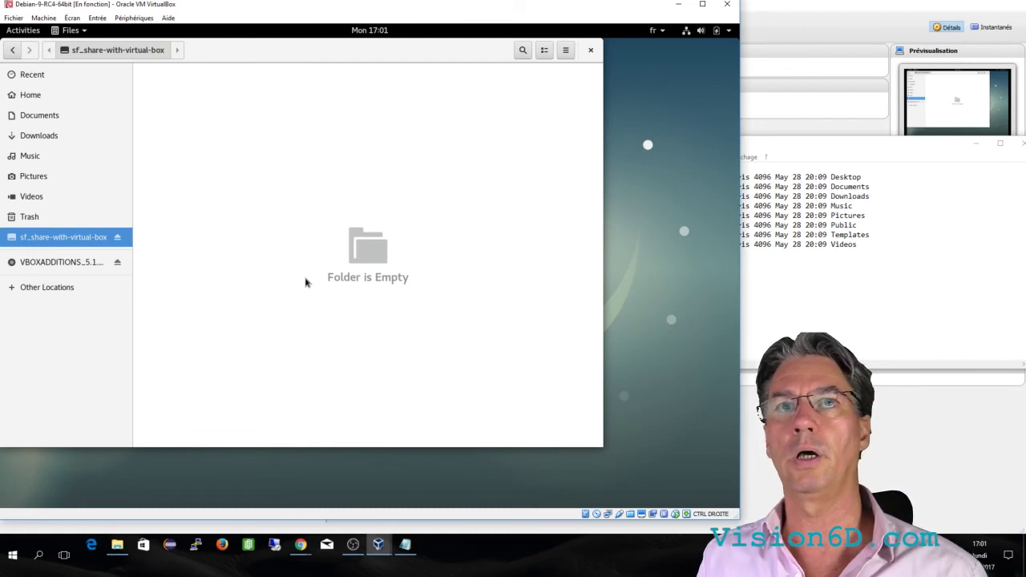
Return to the guest's open terminal window and start a root login shell with su -
{"action": "left_click", "coordinate": [17, 33]}
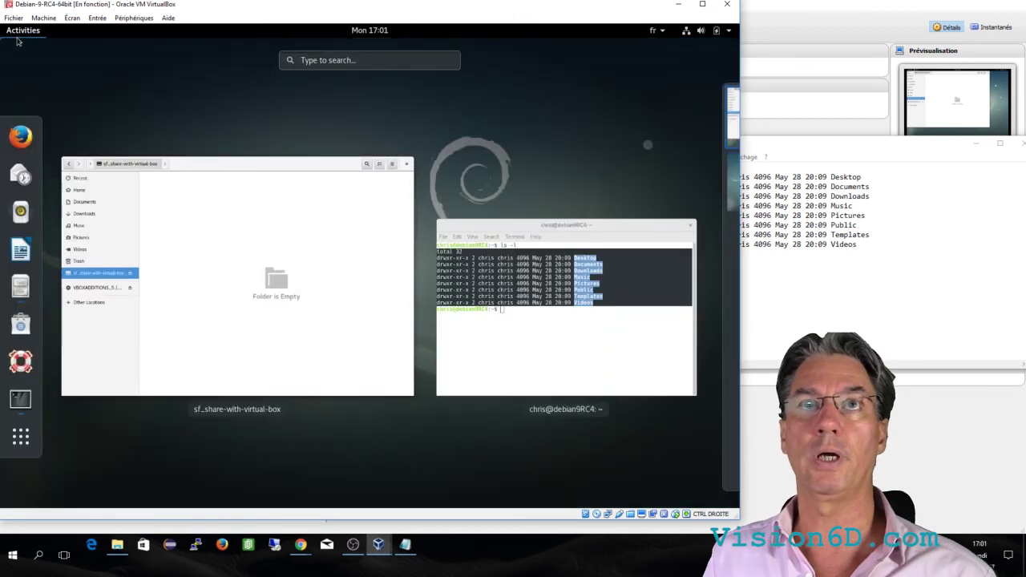
{"action": "left_click", "coordinate": [585, 357]}
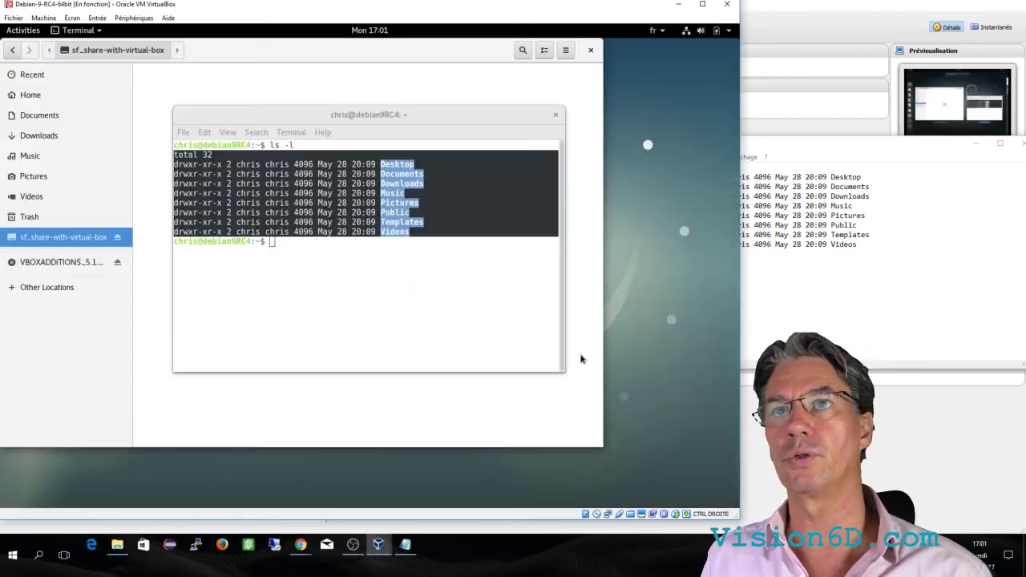
{"action": "left_click", "coordinate": [315, 251]}
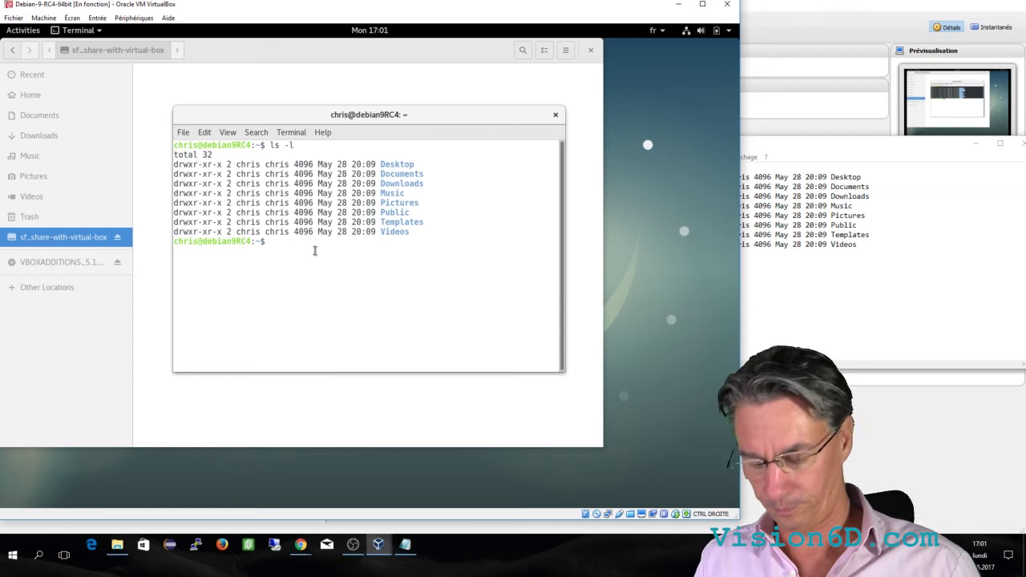
{"action": "type", "text": "su -"}
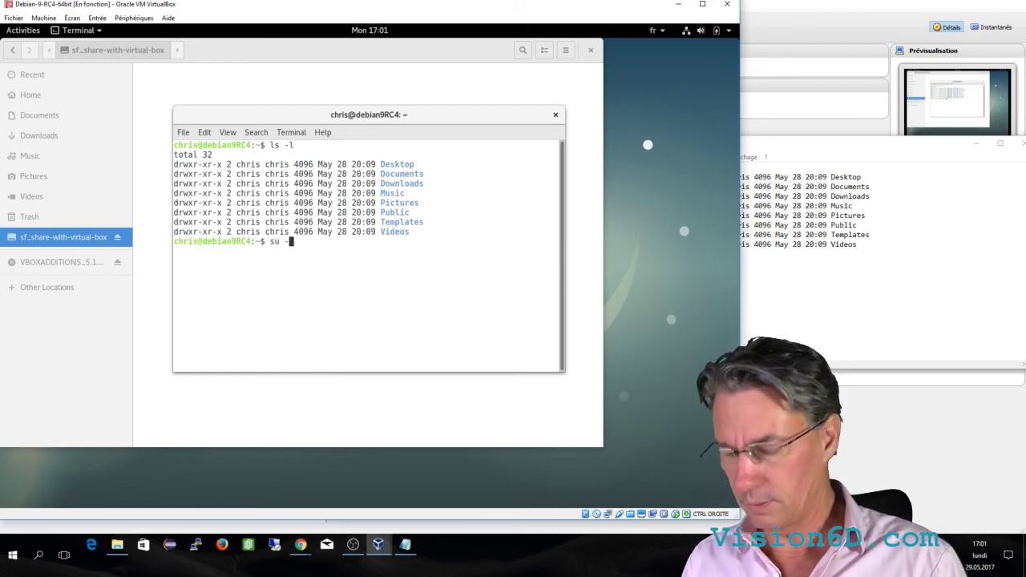
{"action": "key", "text": "Return"}
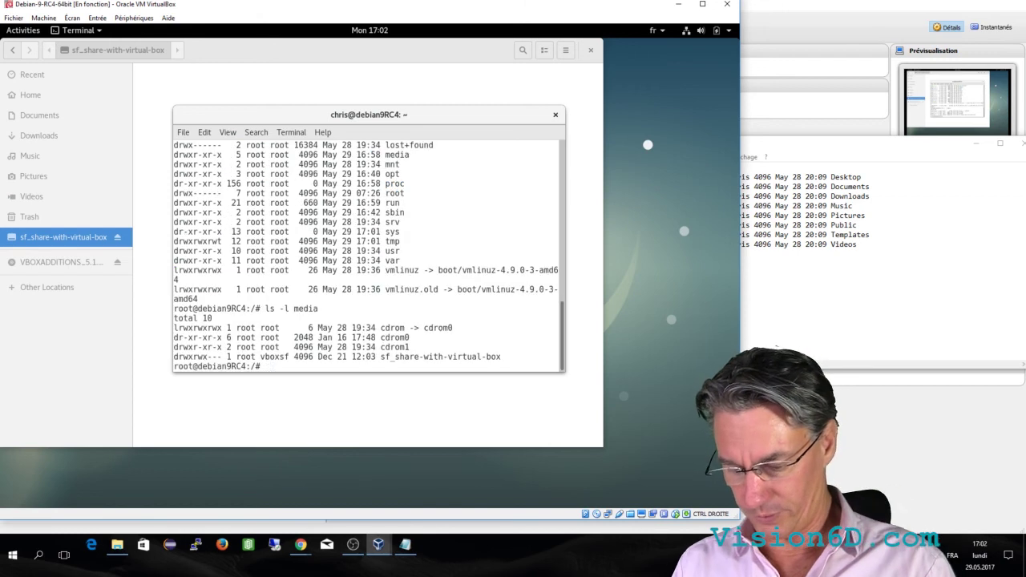
Change to the /media/sf_share-with-virtual-box/ directory in the root shell and list its contents with ls -l
{"action": "type", "text": "cd /"}
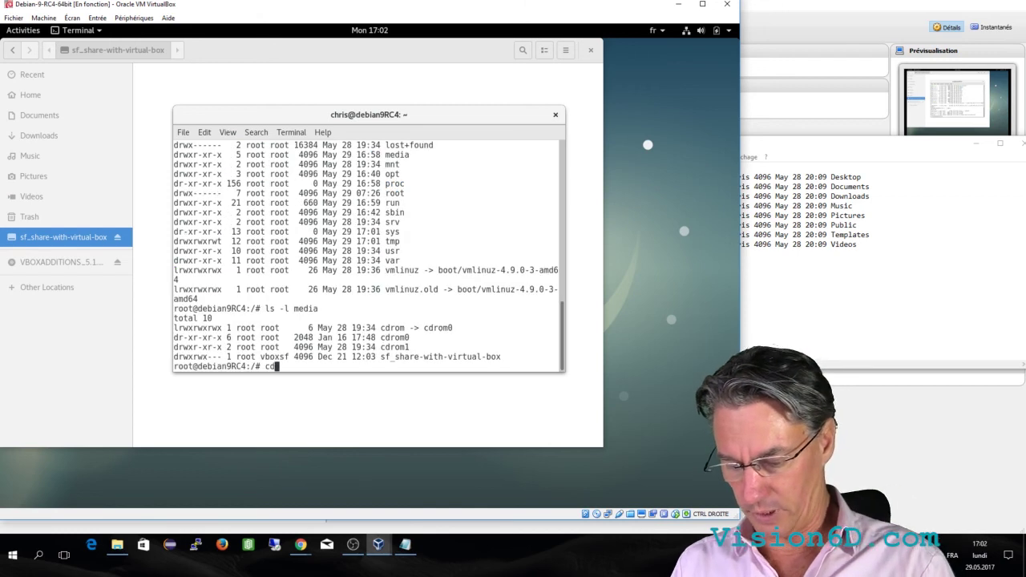
{"action": "type", "text": "media/sf_share-with-virtual-box/"}
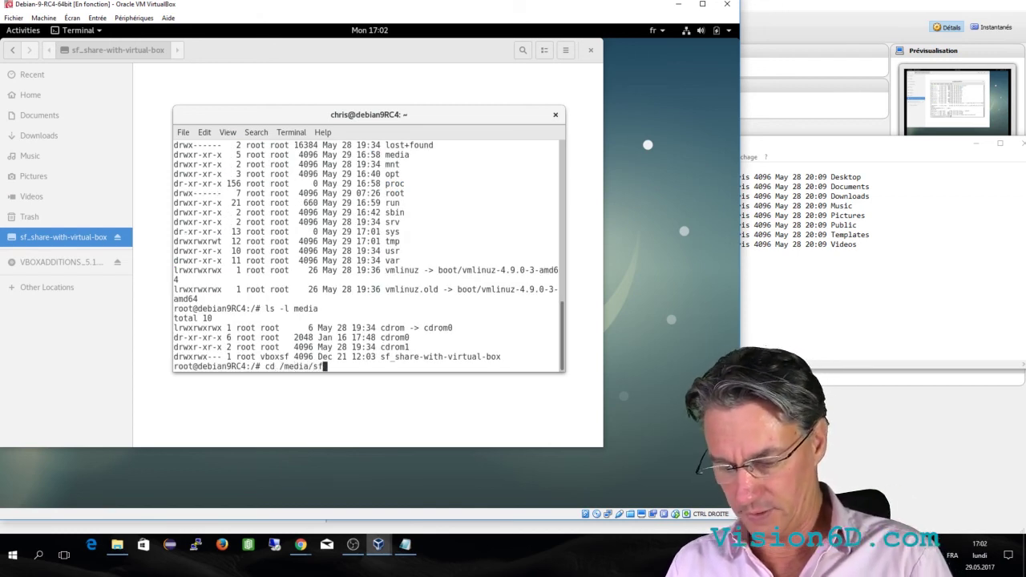
{"action": "key", "text": "Tab"}
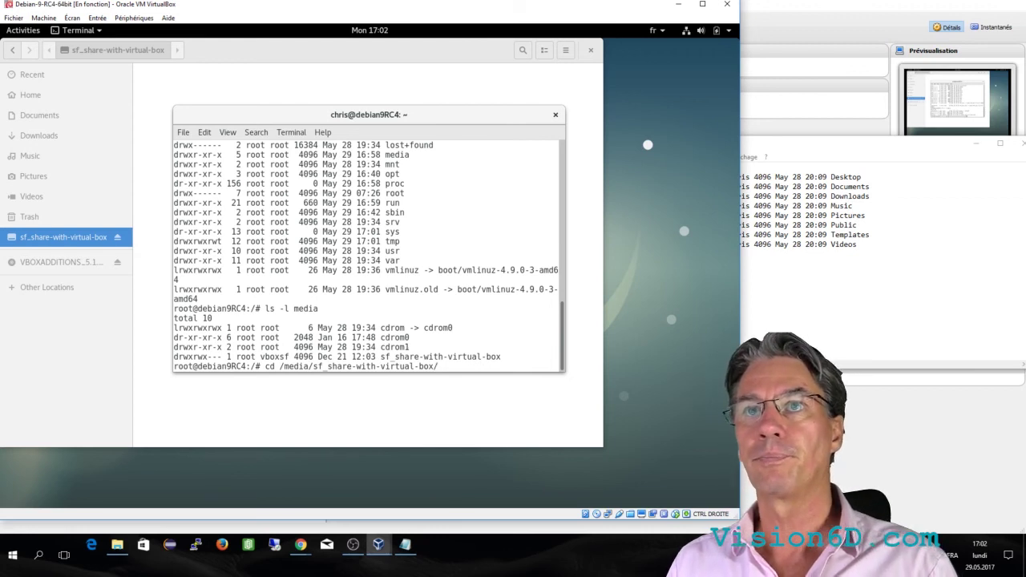
{"action": "key", "text": "Return"}
{"action": "type", "text": "ls -l"}
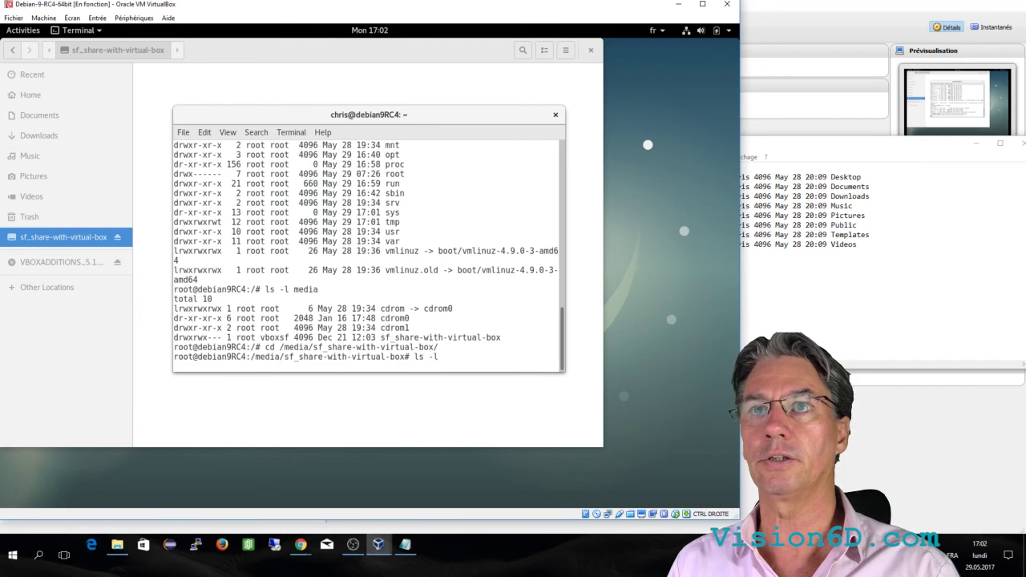
{"action": "key", "text": "Return"}
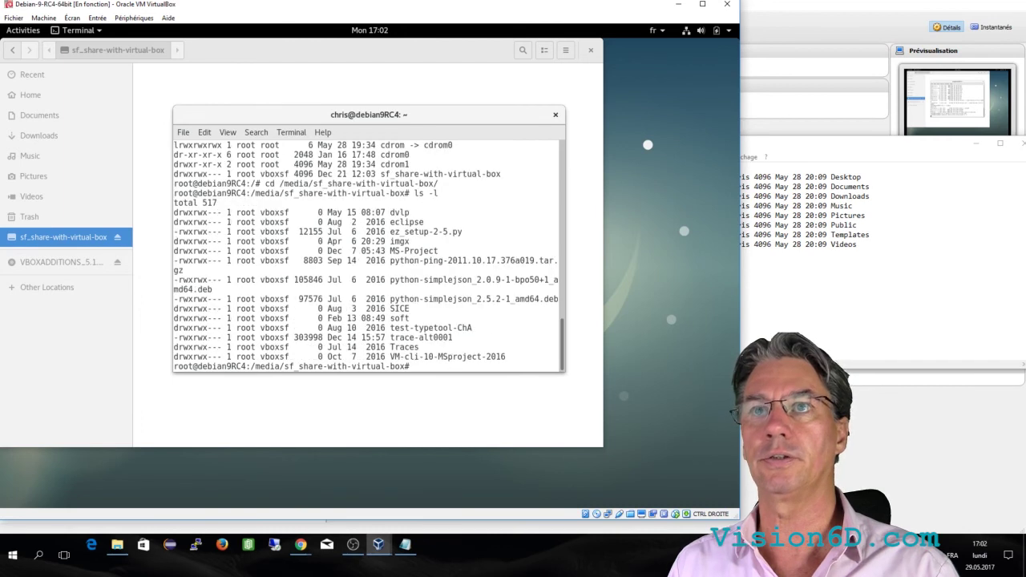